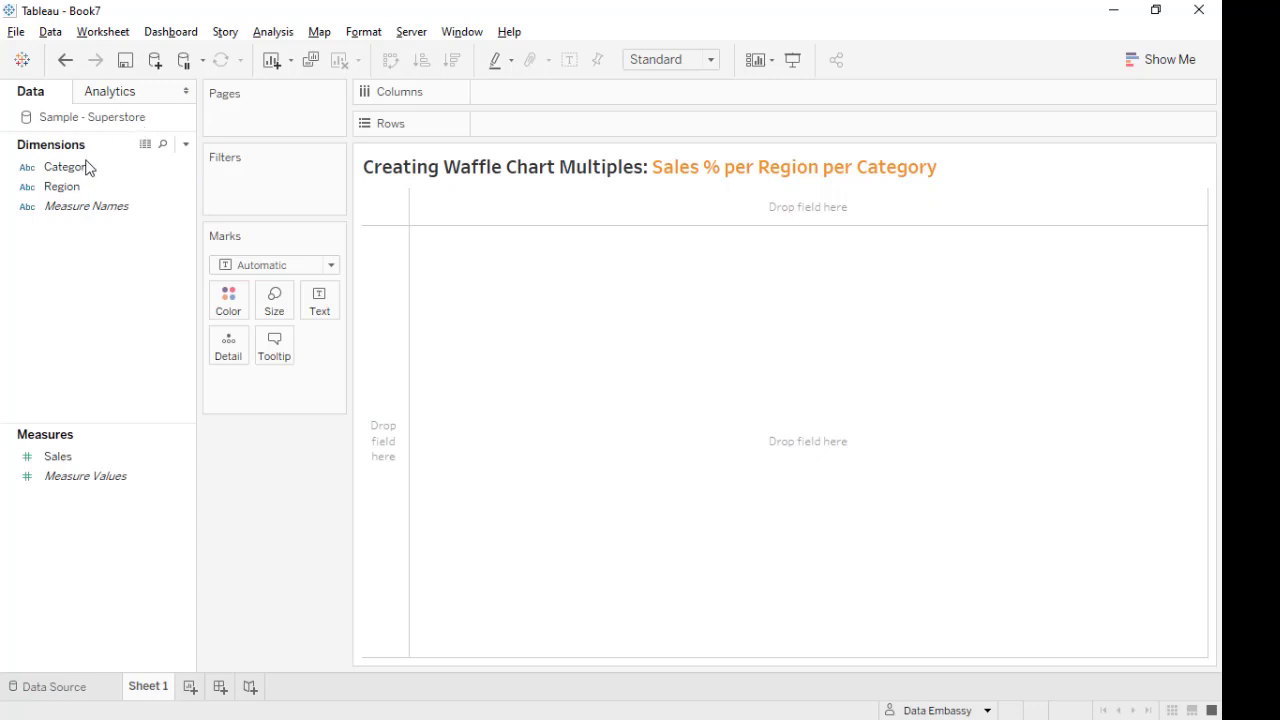
Build a Region-by-Category table of Sales with taller rows and a wider category header.
left_click_drag(62, 186, 511, 89)
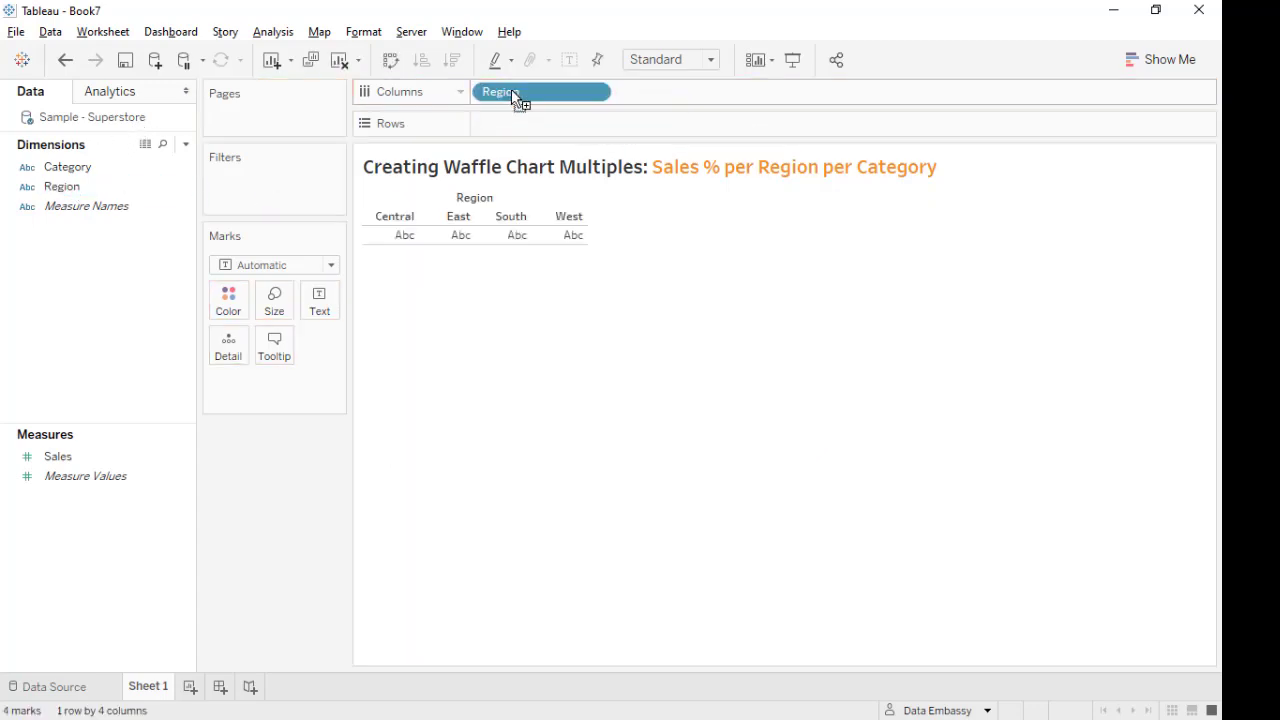
left_click_drag(71, 168, 506, 130)
left_click_drag(80, 457, 326, 315)
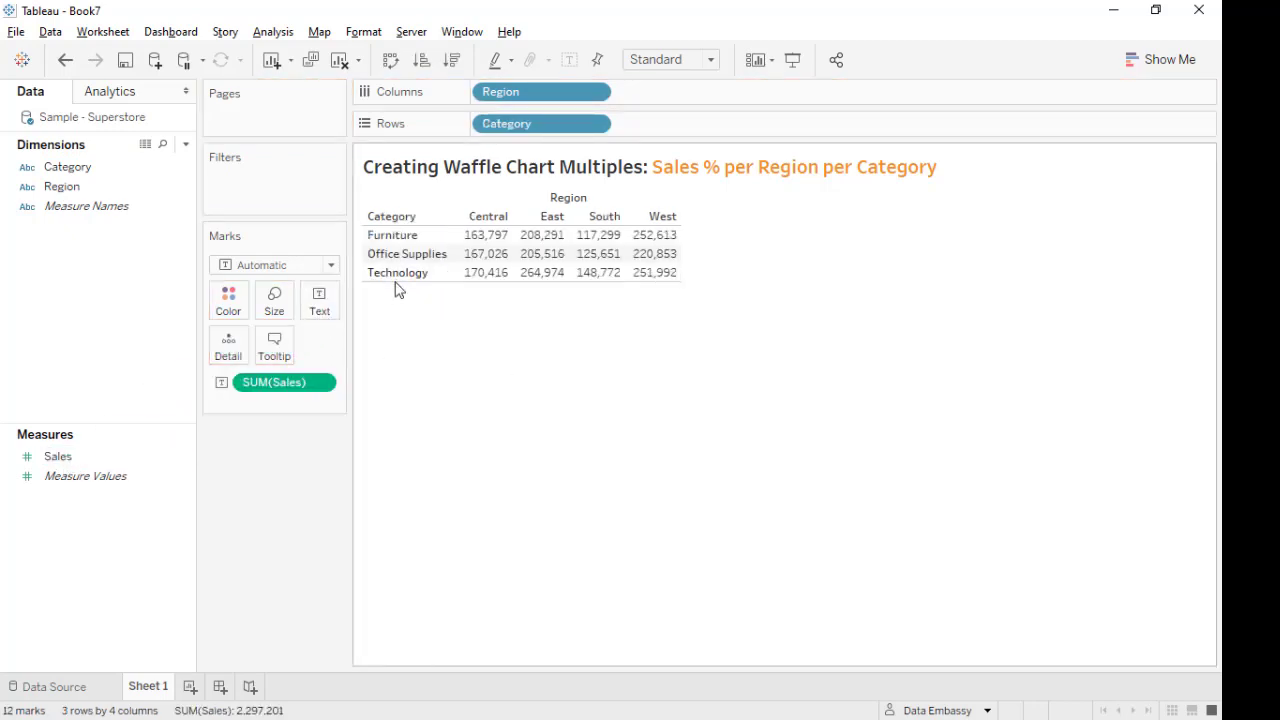
key("ctrl+Up")
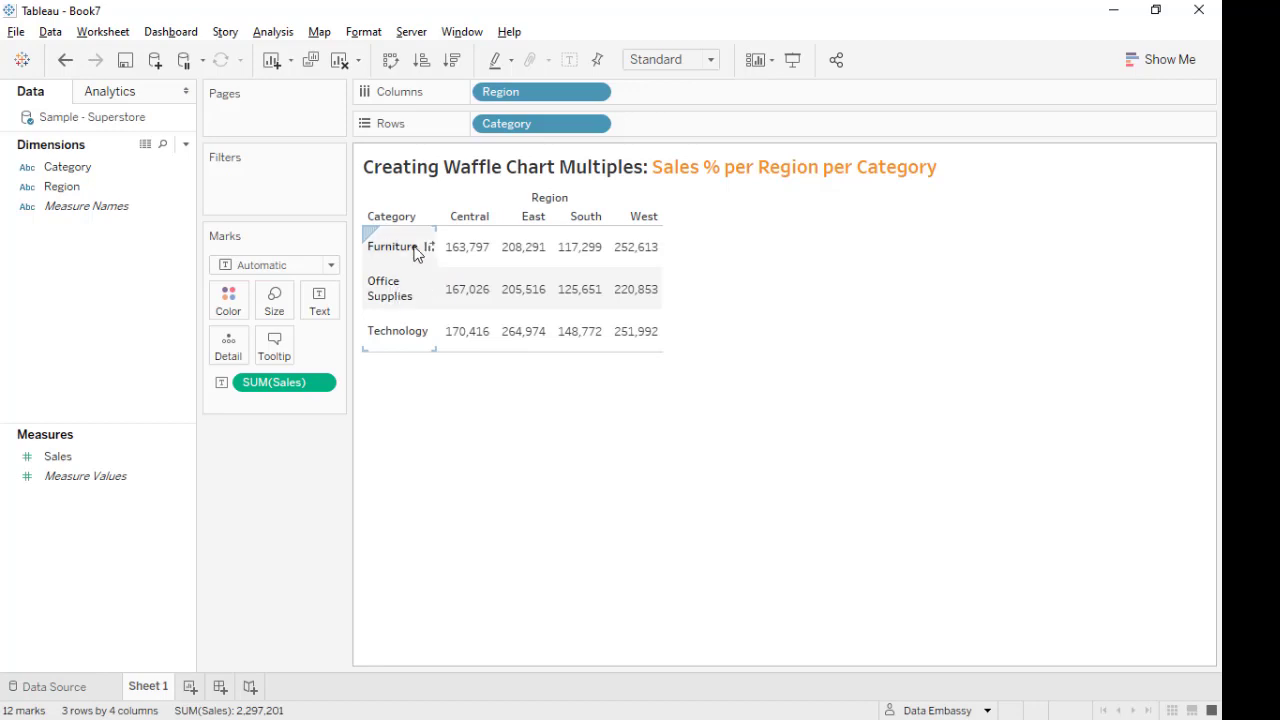
left_click_drag(436, 252, 455, 255)
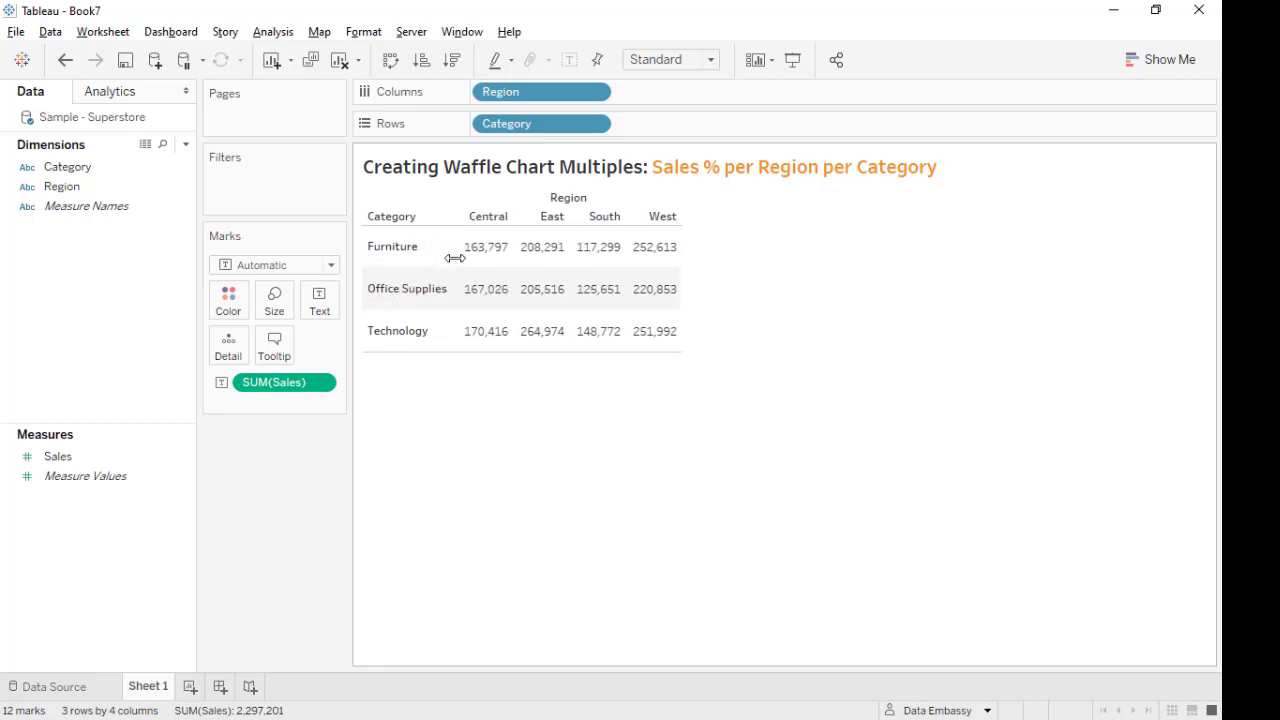
Show SUM(Sales) as a Percent of Total quick table calculation.
left_click(320, 382)
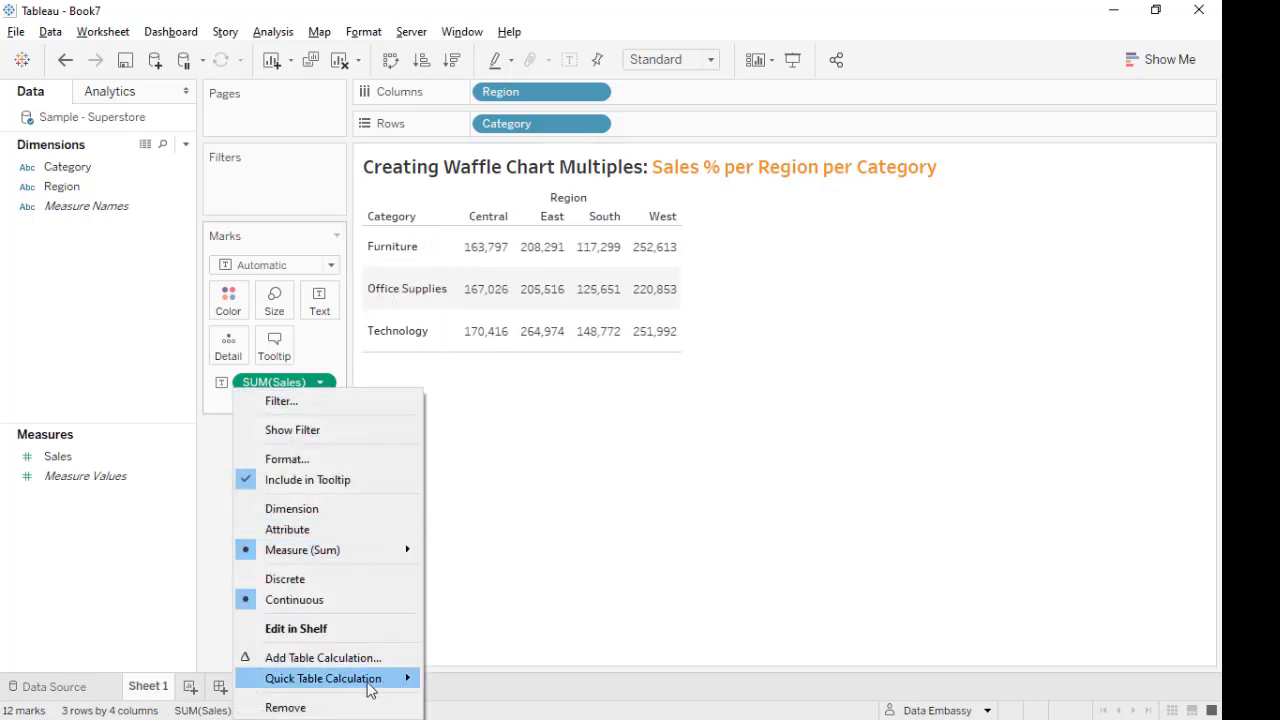
mouse_move(370, 680)
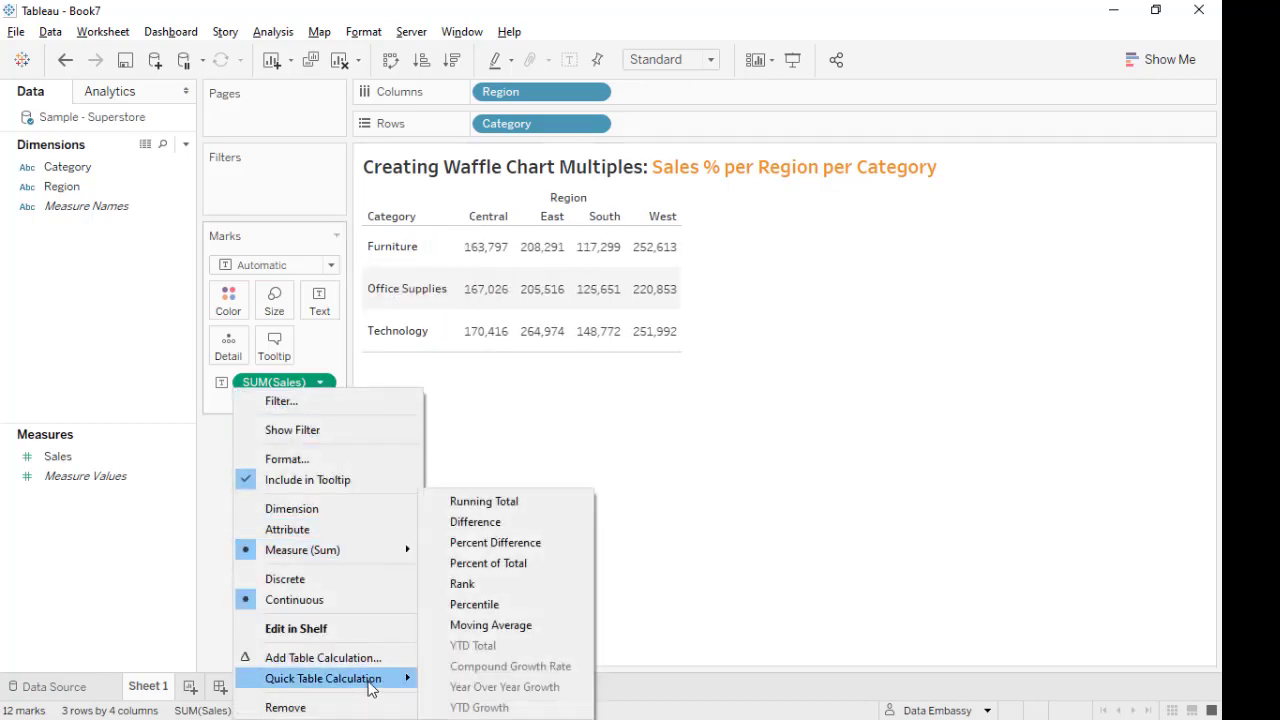
left_click(492, 564)
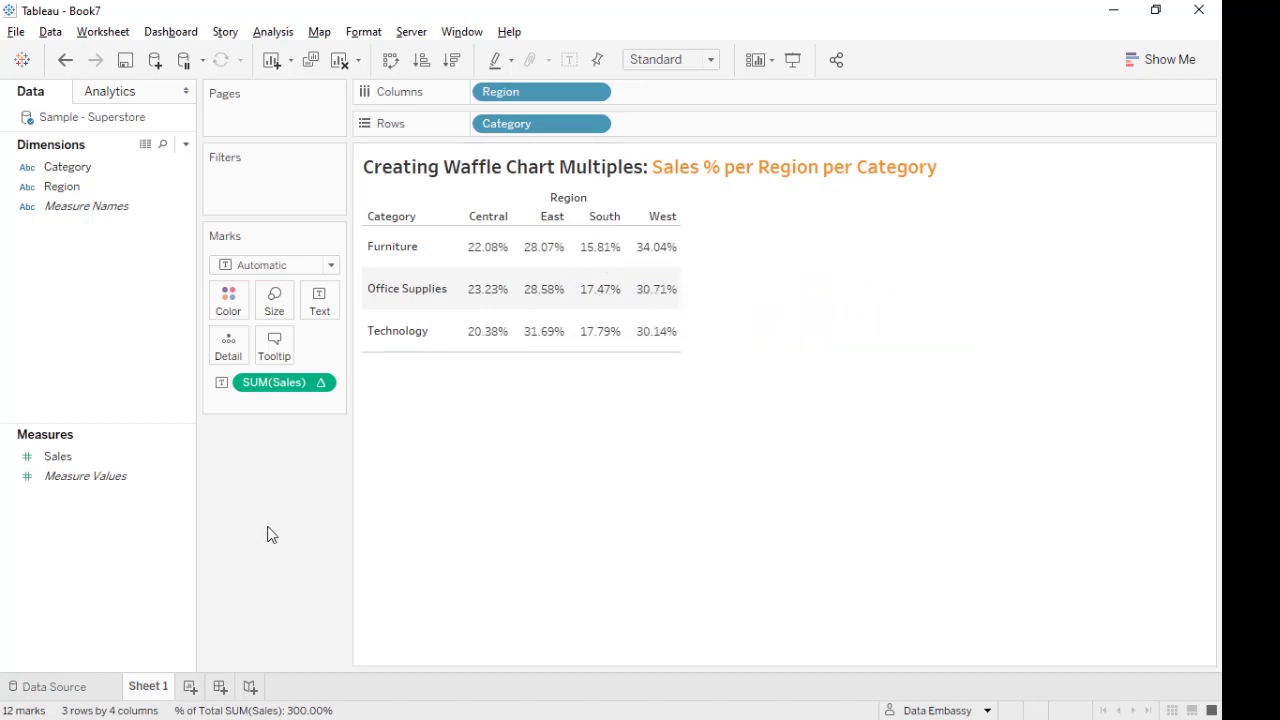
Union Orders with itself on the data source page and hide the Sheet column.
right_click(114, 116)
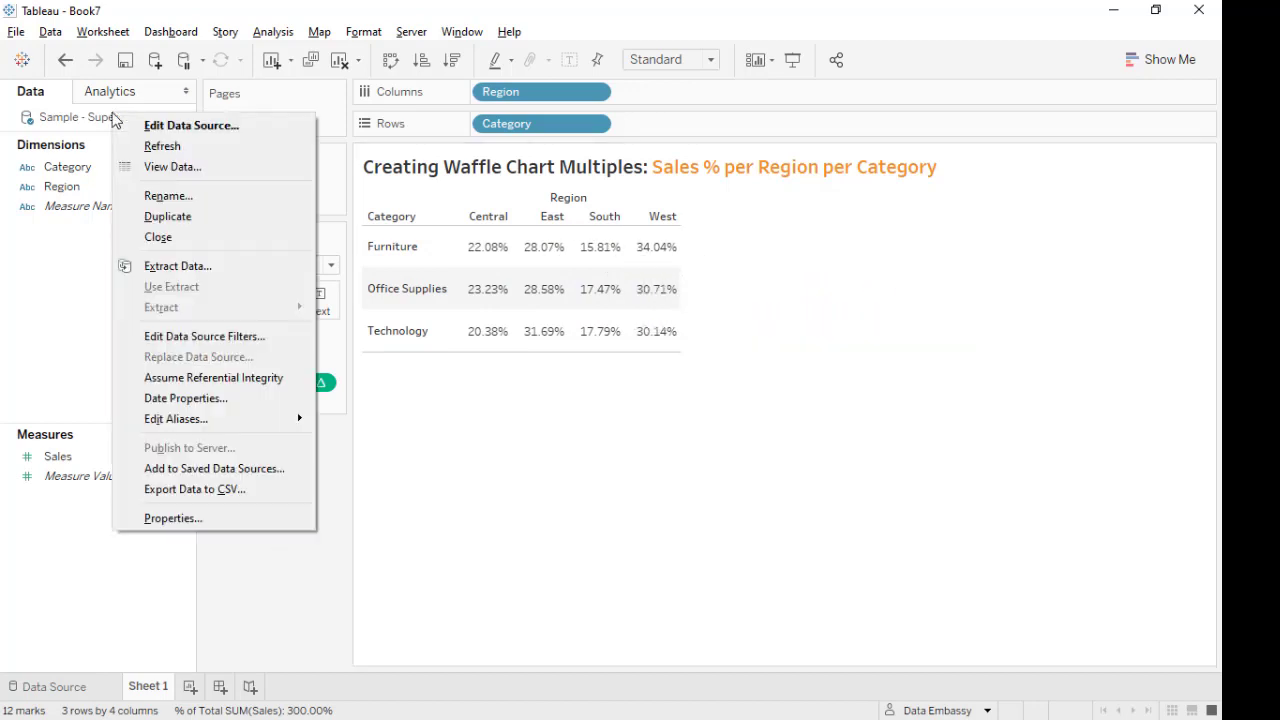
left_click(194, 125)
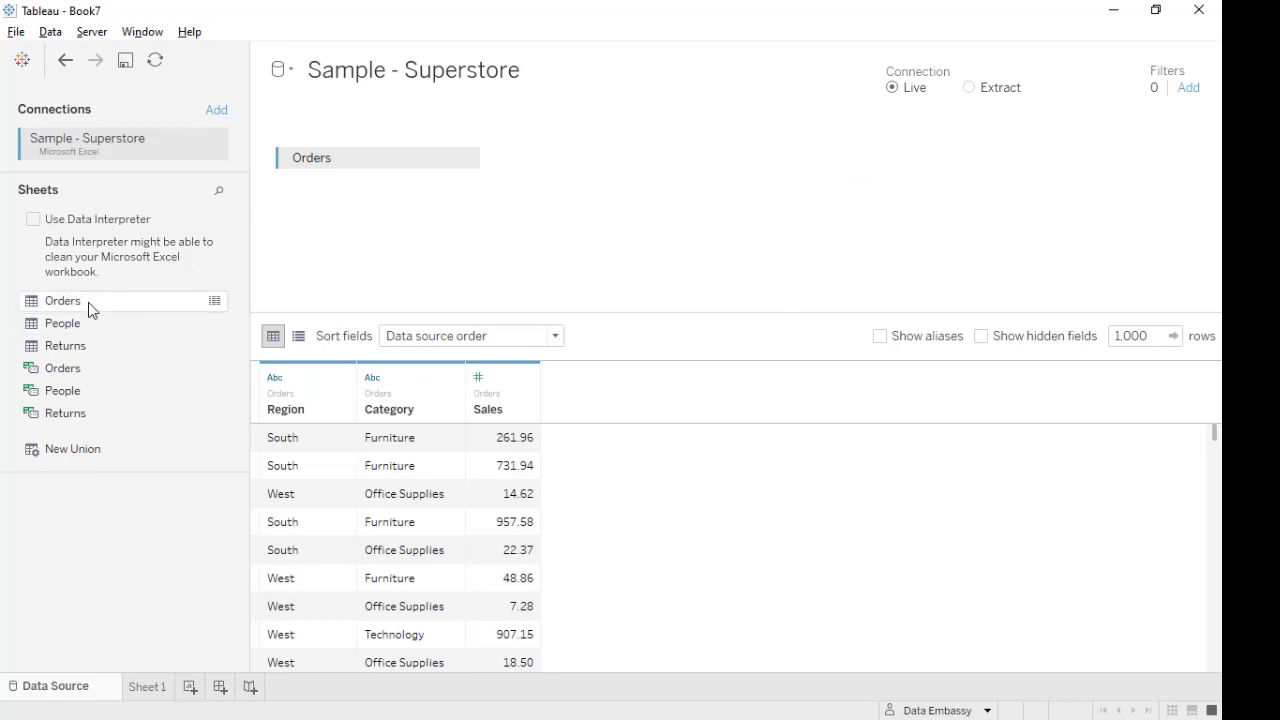
left_click_drag(88, 302, 366, 198)
left_click(618, 377)
left_click(638, 441)
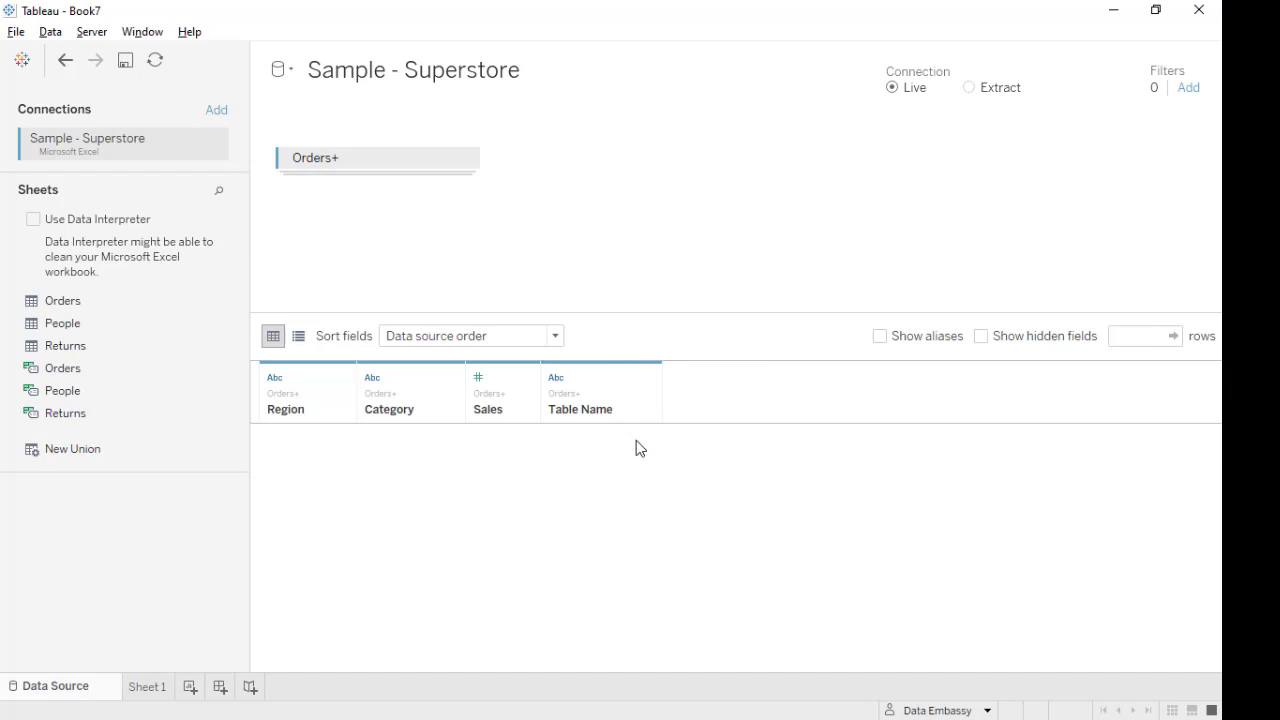
Back on Sheet 1, create Set 1 from Table Name containing only Orders.
left_click(147, 686)
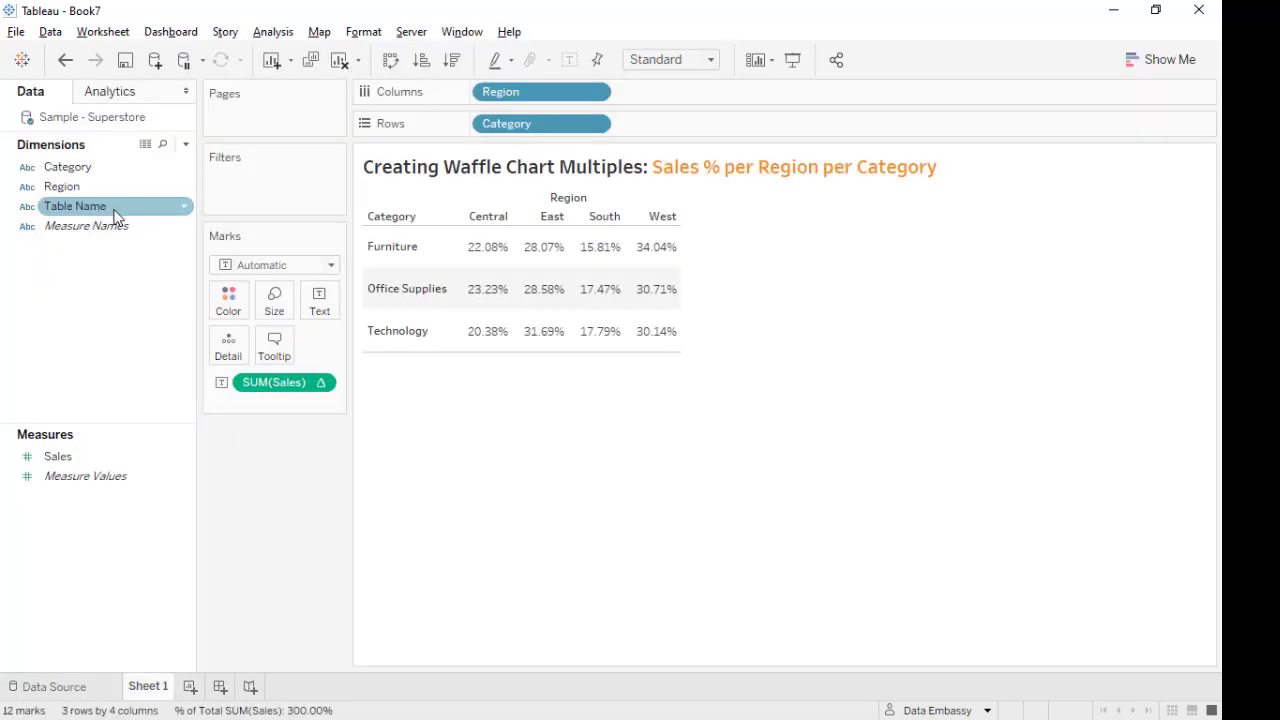
right_click(121, 208)
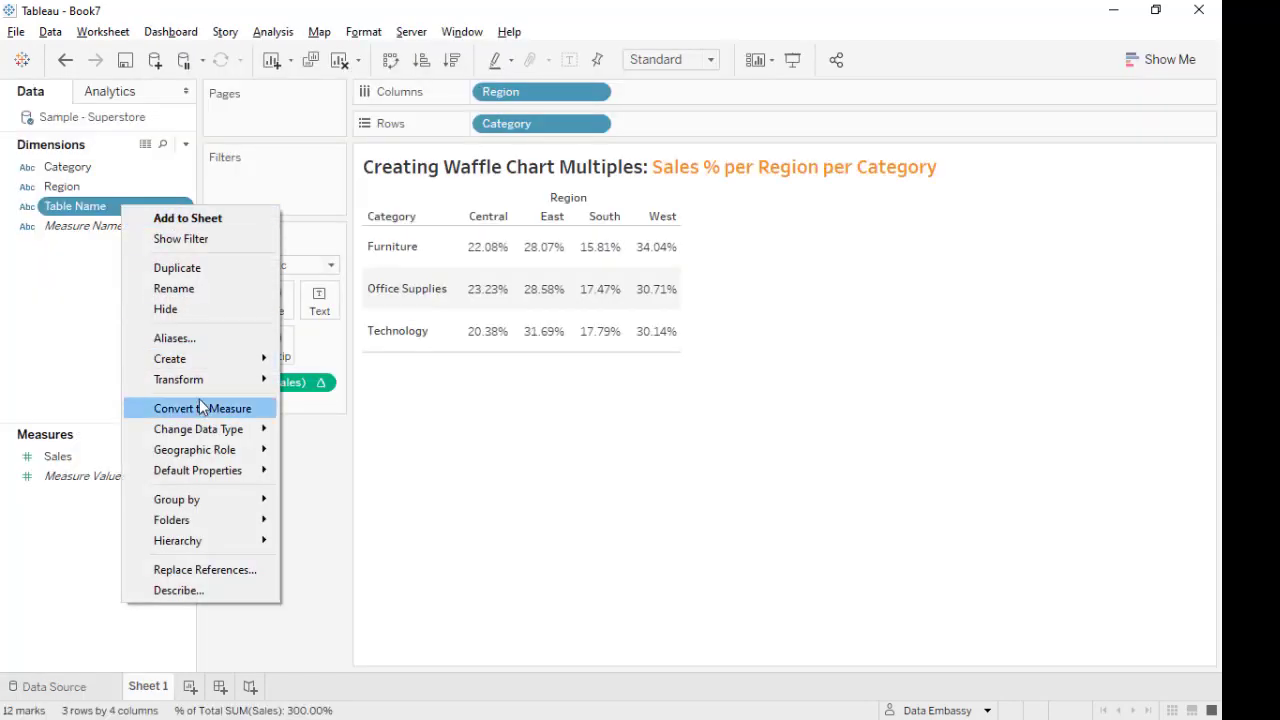
mouse_move(195, 362)
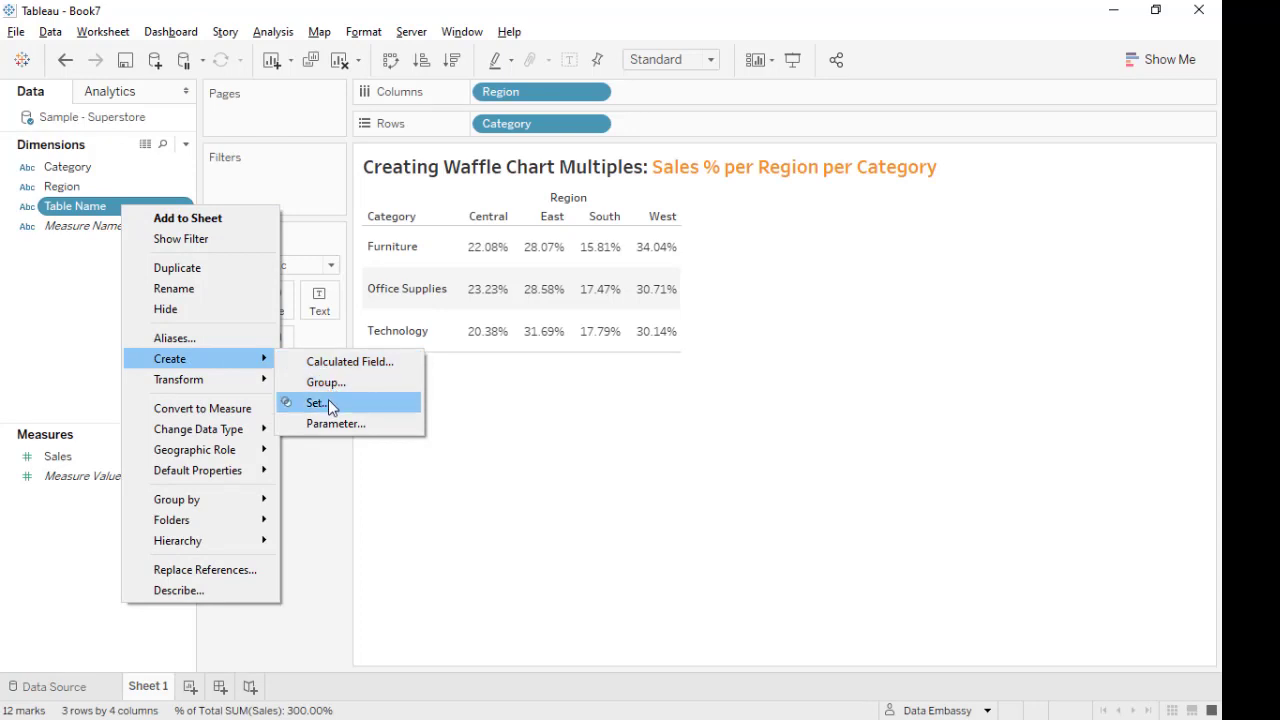
left_click(316, 403)
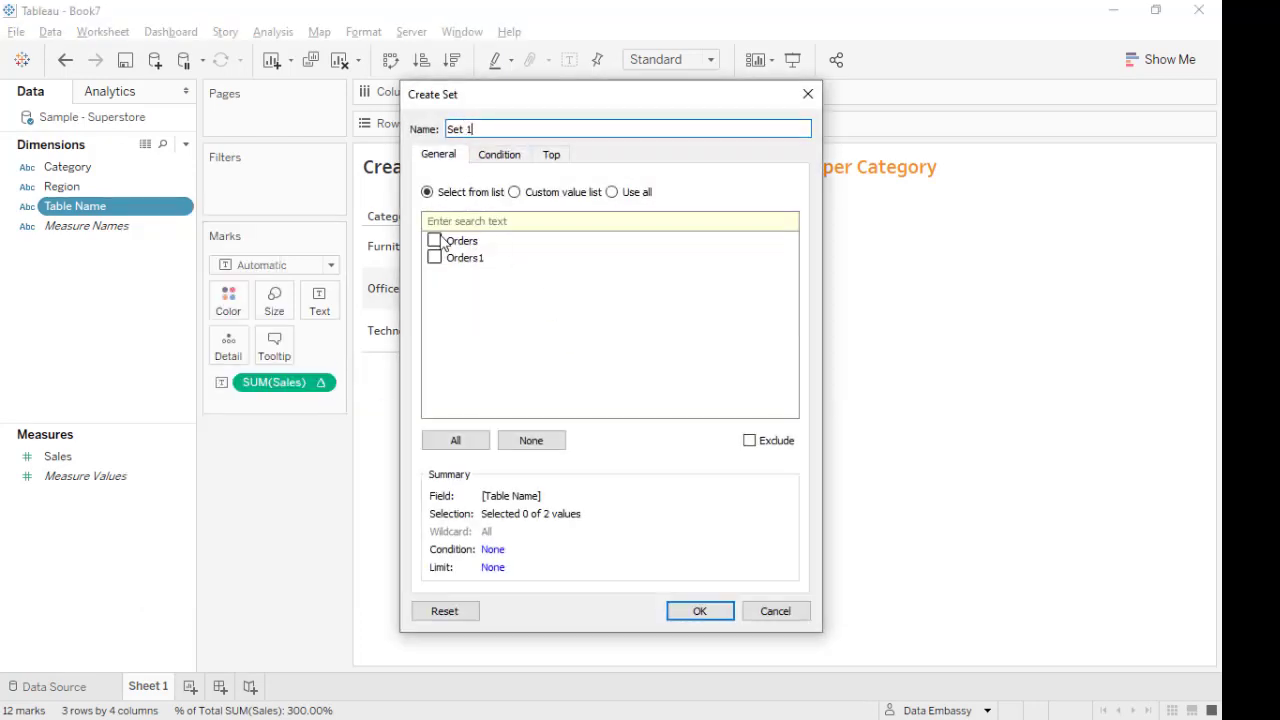
left_click(435, 241)
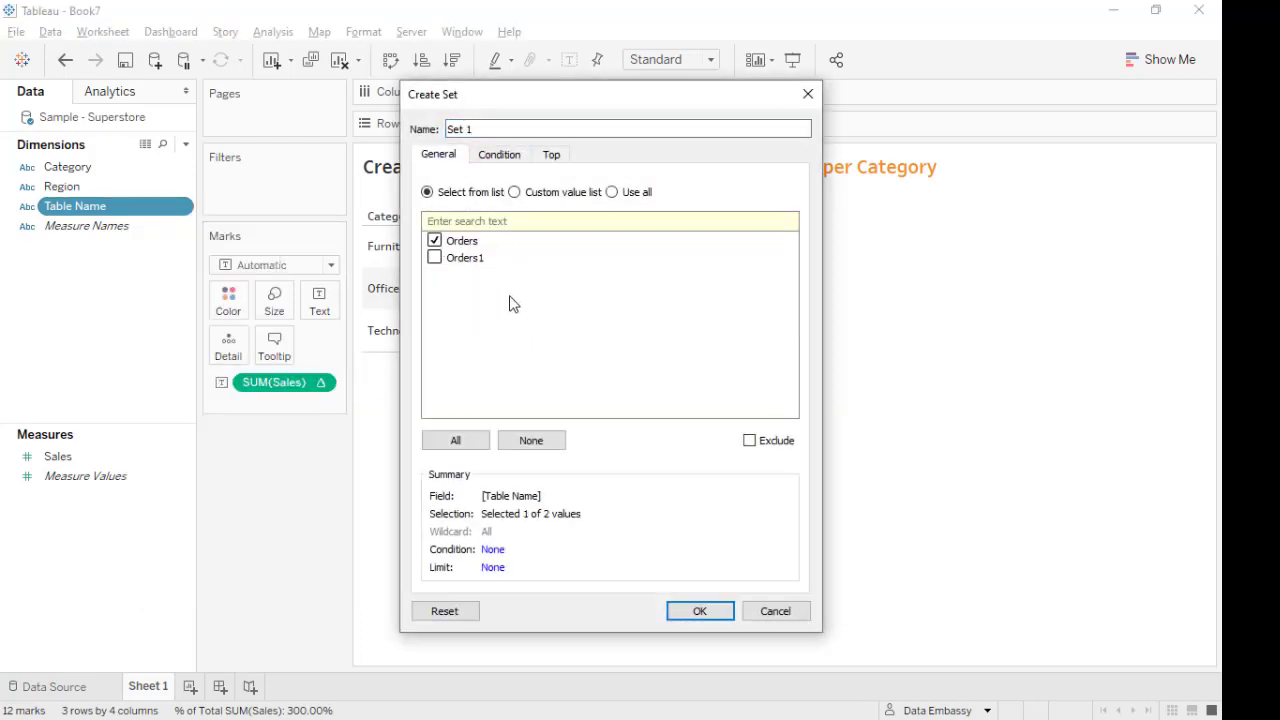
left_click(705, 611)
Create calculated field Point from Set 1 with formula IF [Set 1] THEN 1 ELSE 100 END.
right_click(187, 556)
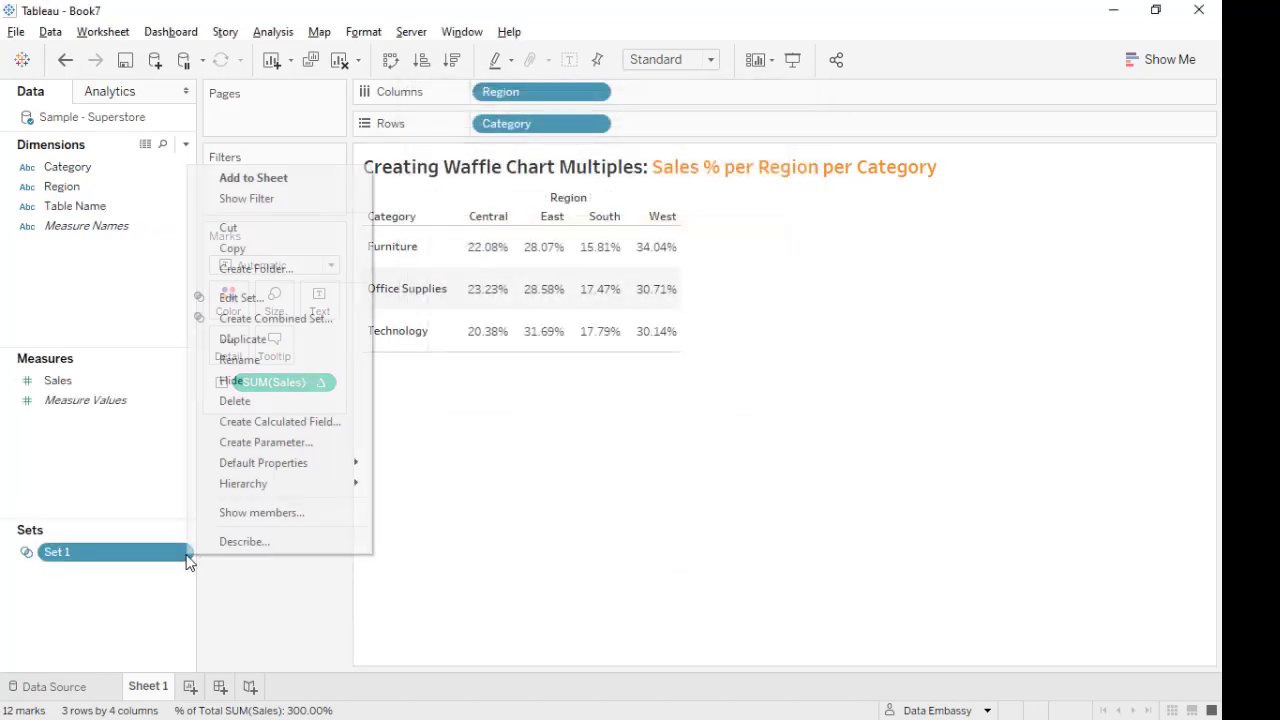
left_click(284, 421)
type("P")
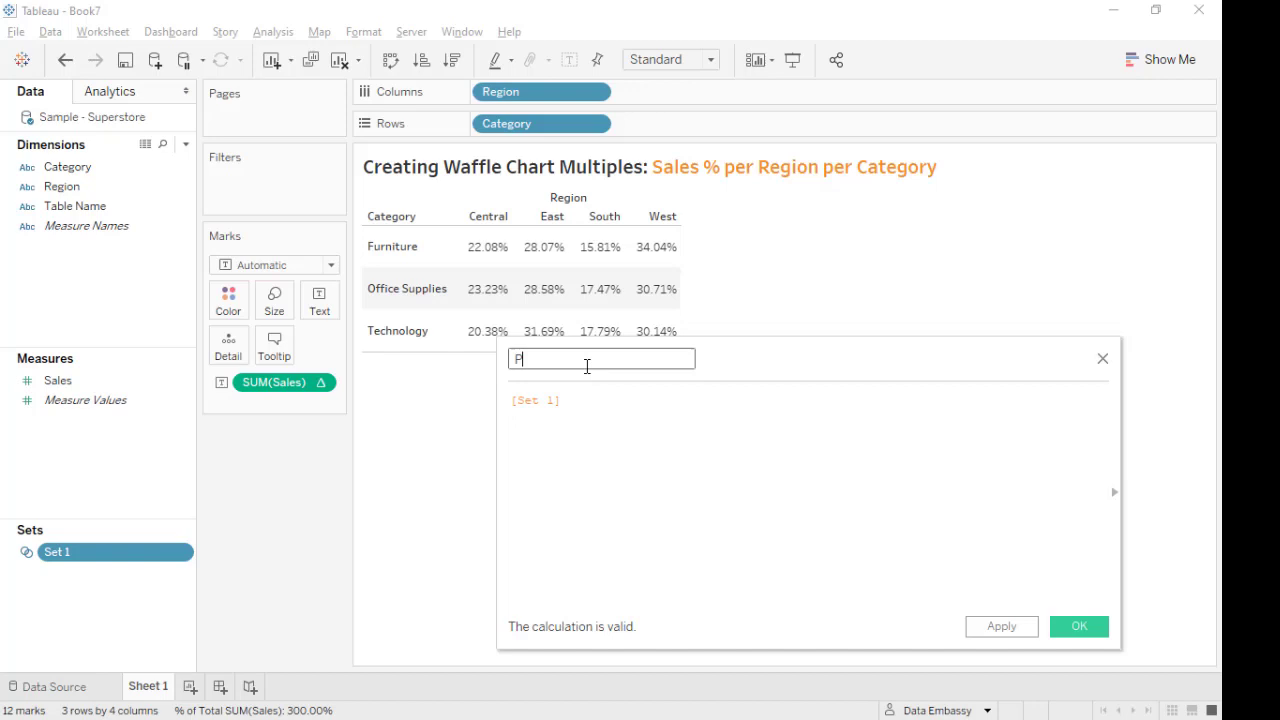
type("oint")
left_click(513, 405)
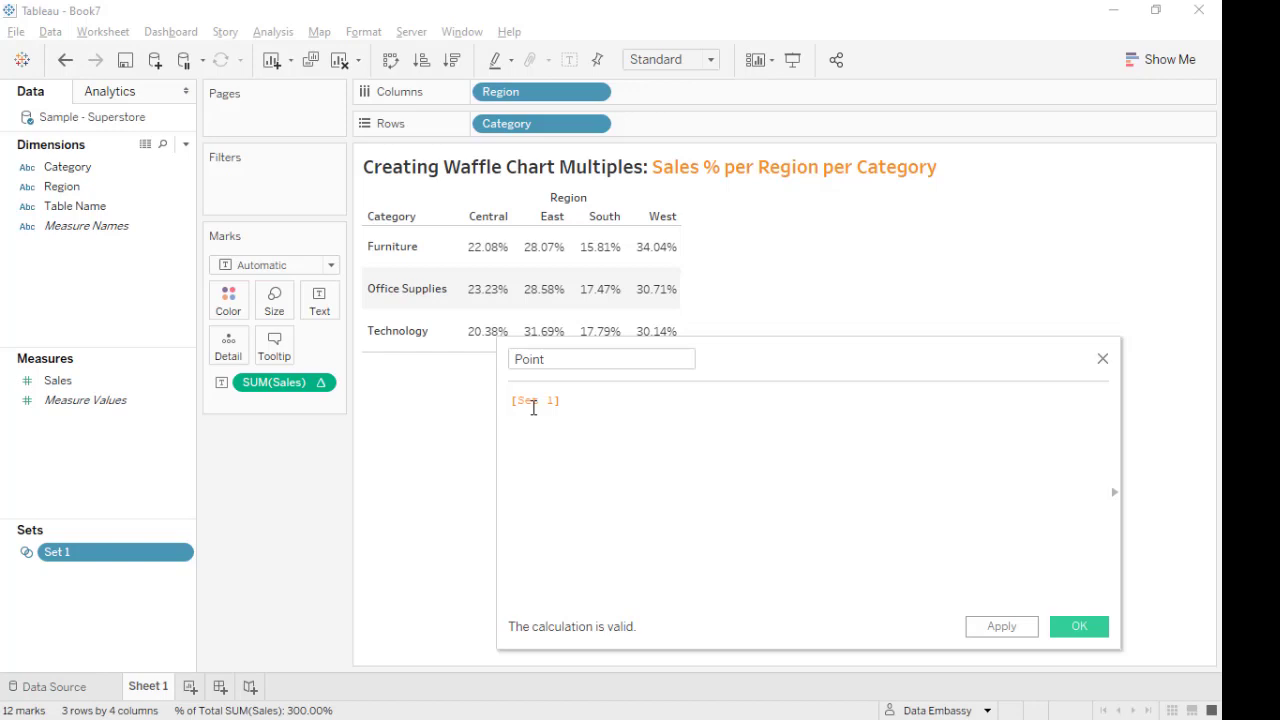
type("IF [Set")
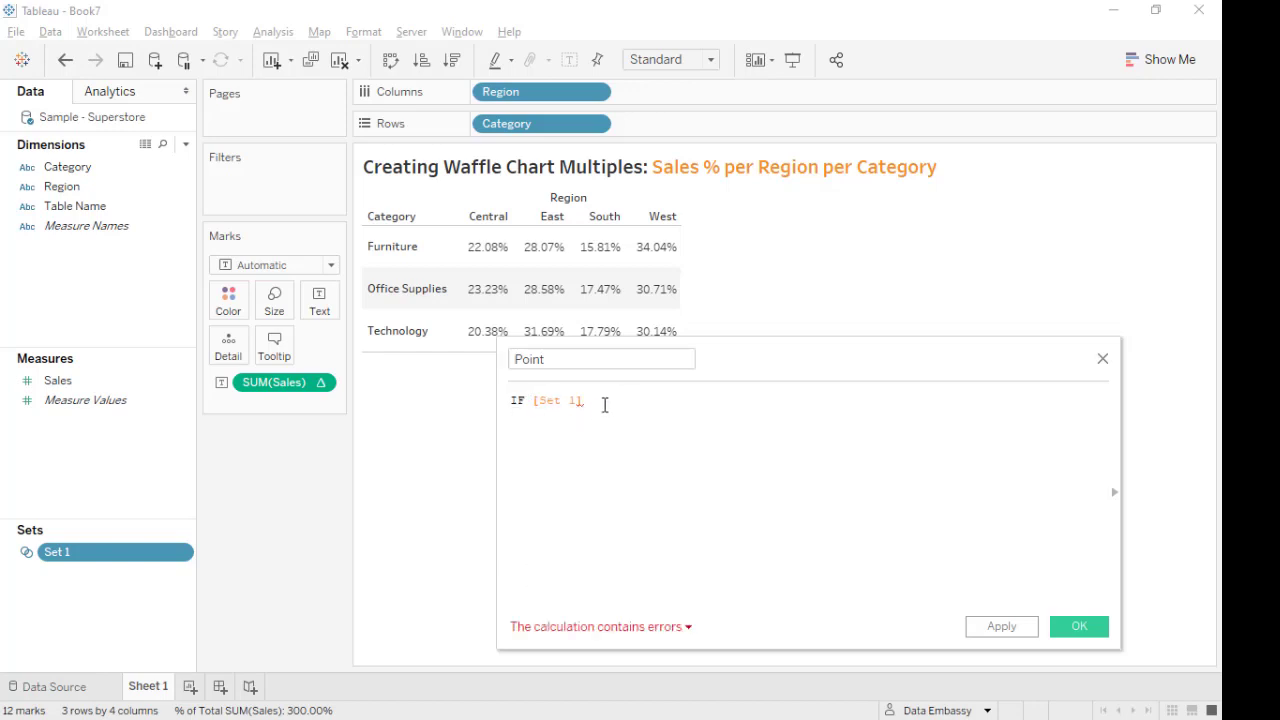
type(" 1] THEN")
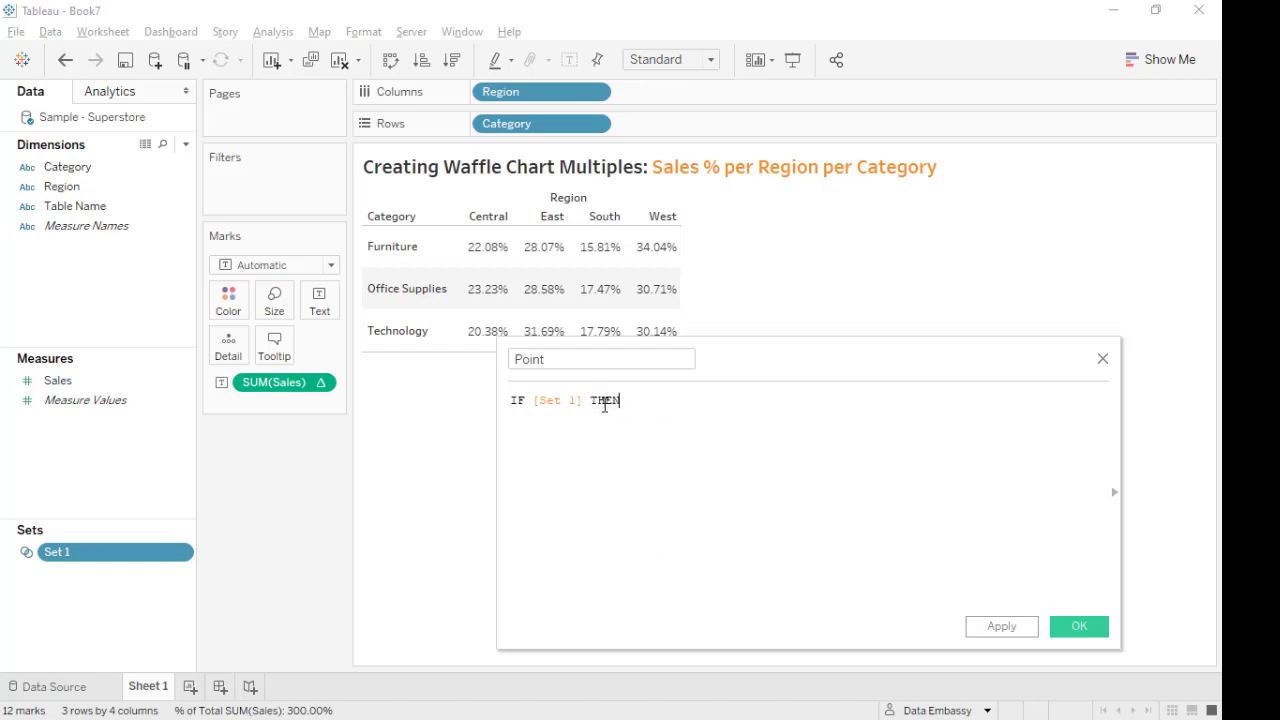
type(" 1")
key("Return")
type("ELSE 100")
key("Return")
type("en")
key("Return")
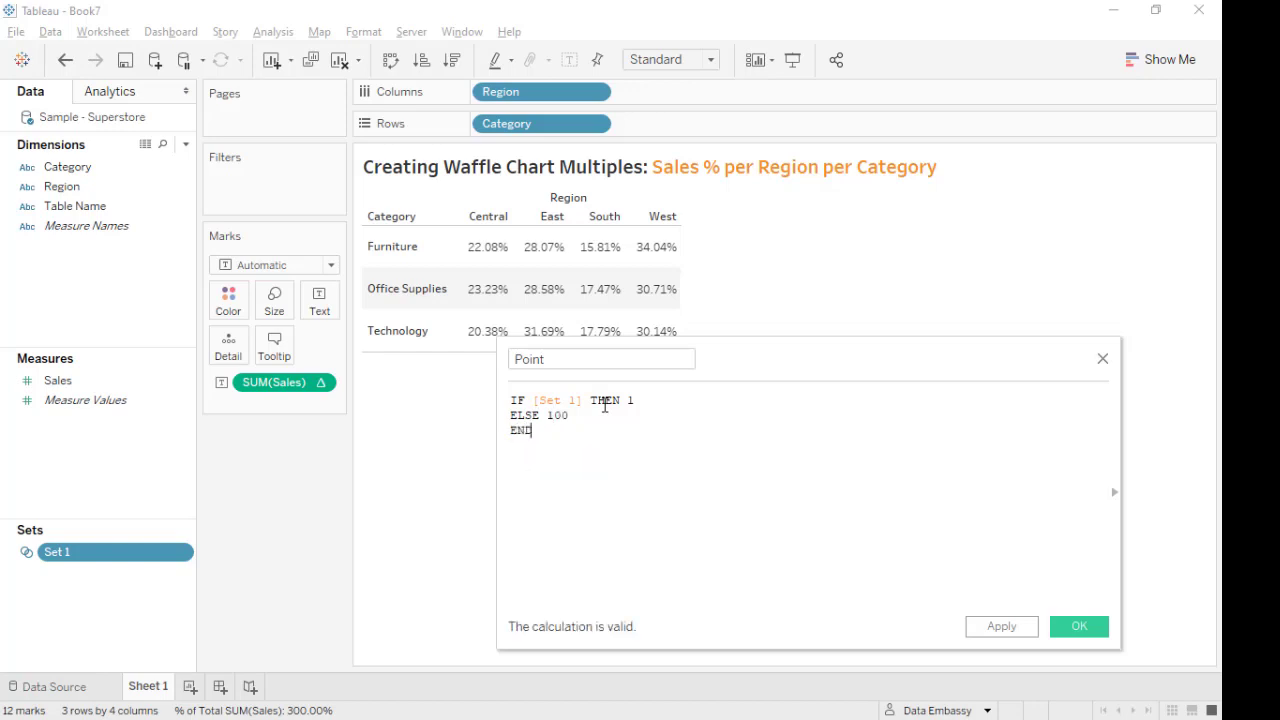
Save Point, move it to Dimensions, and bin it into Point (bin) with size 1.
left_click(1079, 626)
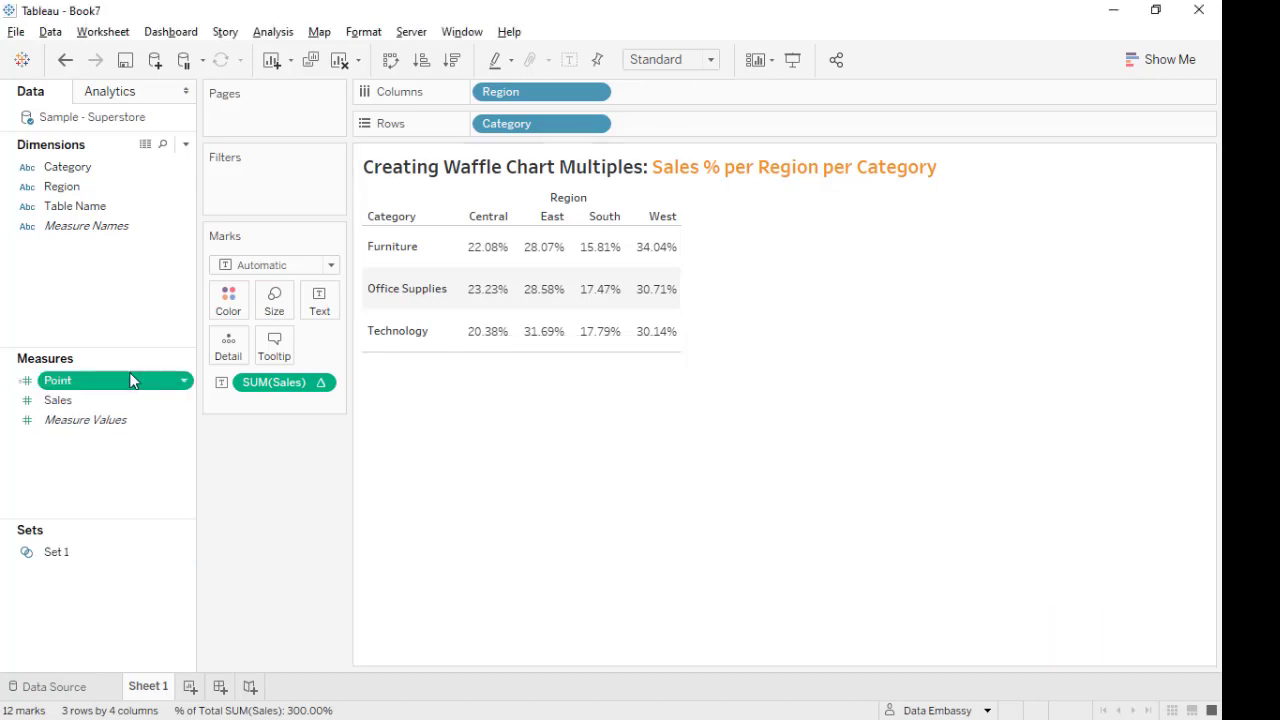
left_click_drag(125, 380, 119, 287)
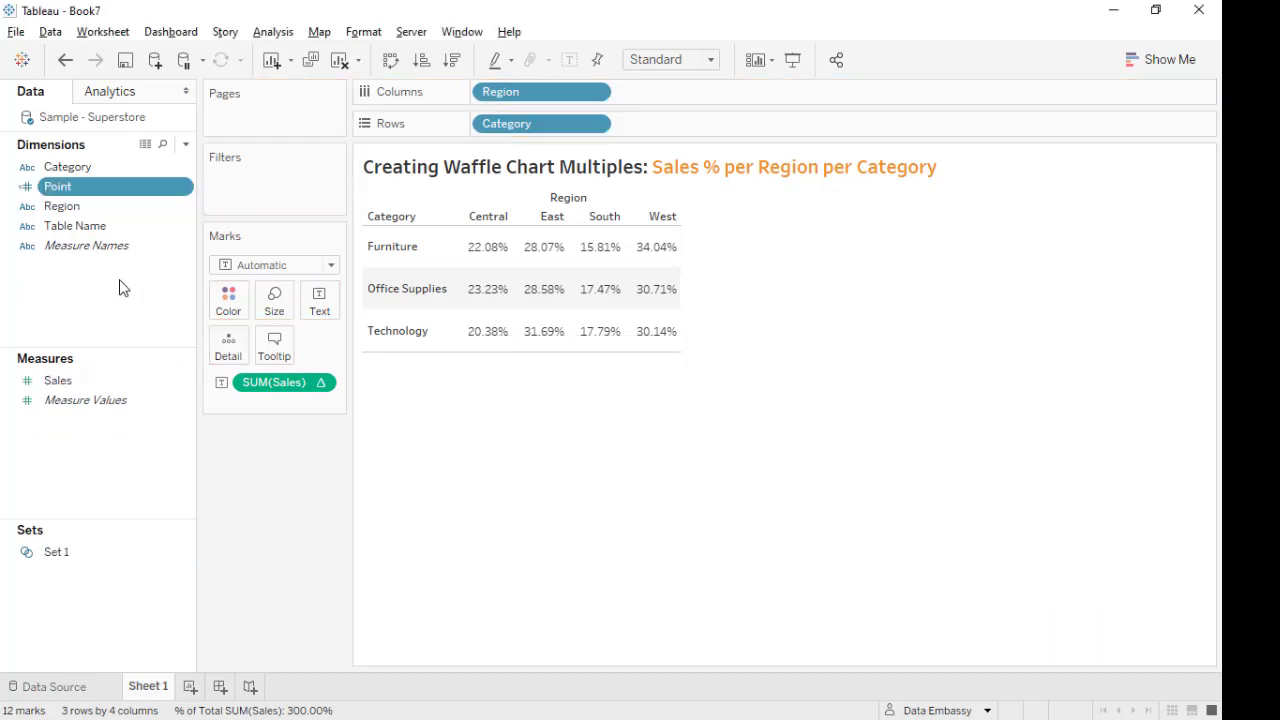
right_click(183, 189)
mouse_move(281, 430)
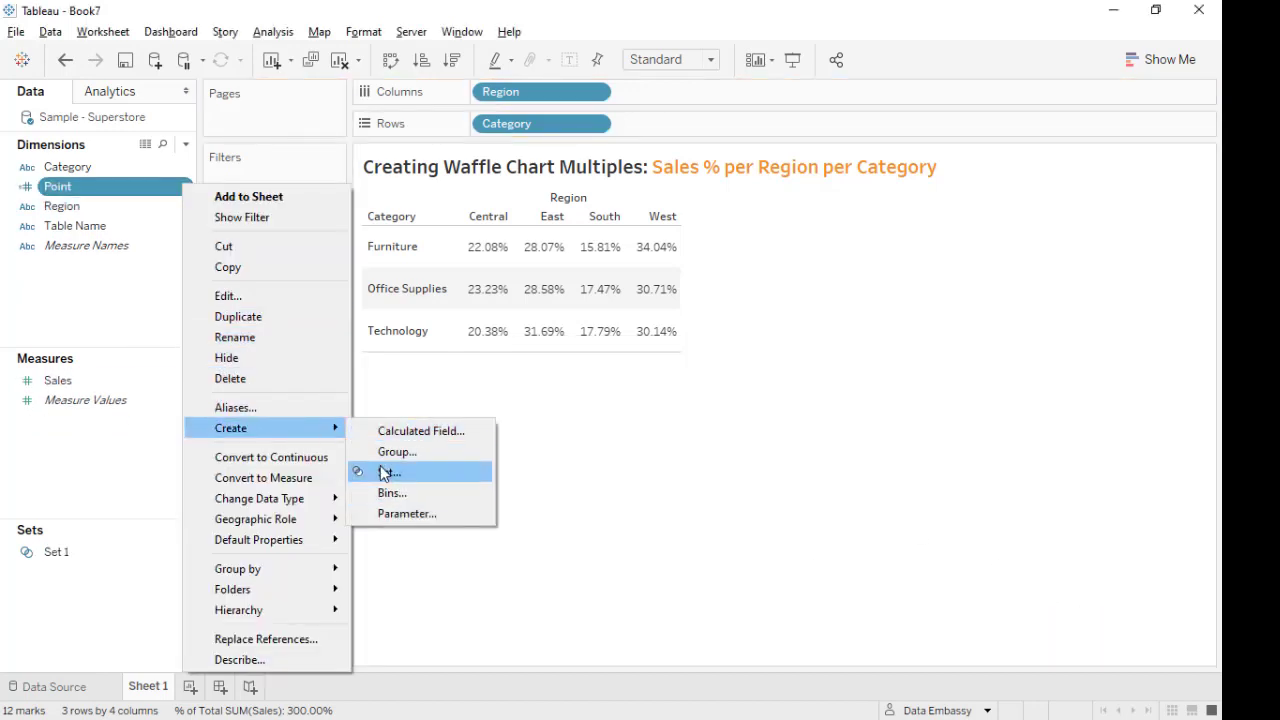
left_click(388, 494)
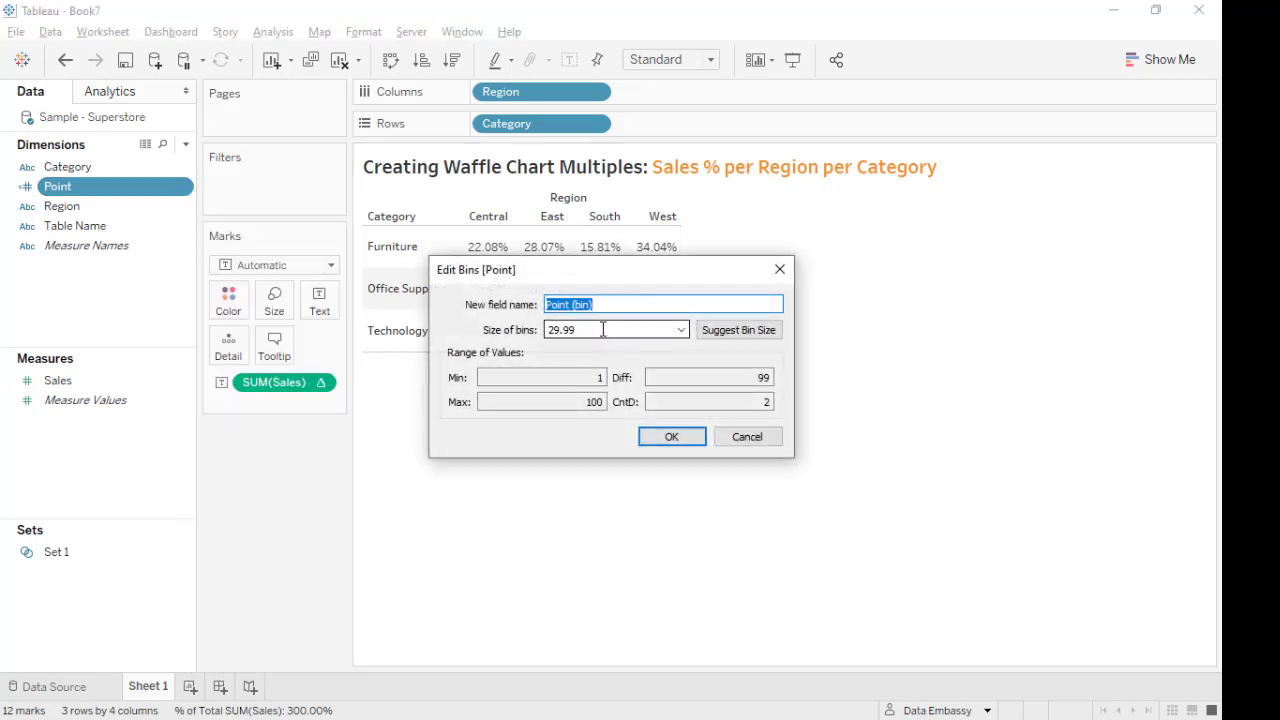
left_click_drag(603, 329, 523, 331)
type("1")
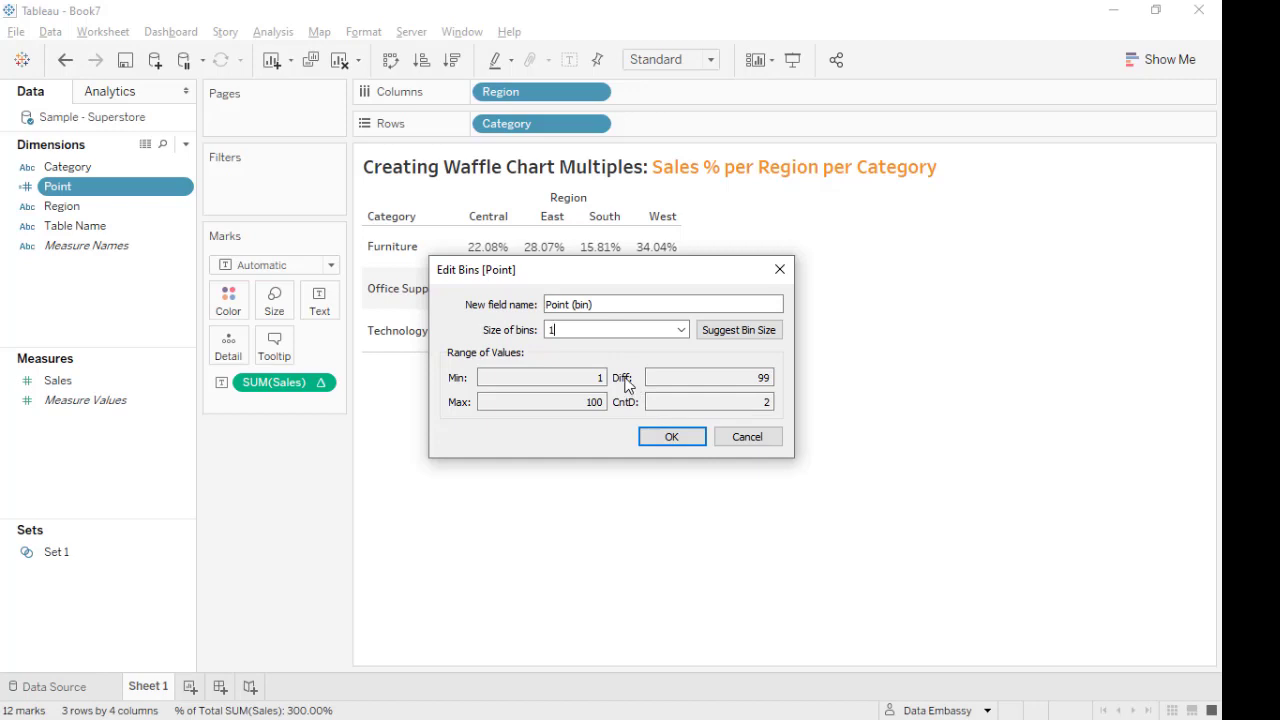
left_click(676, 438)
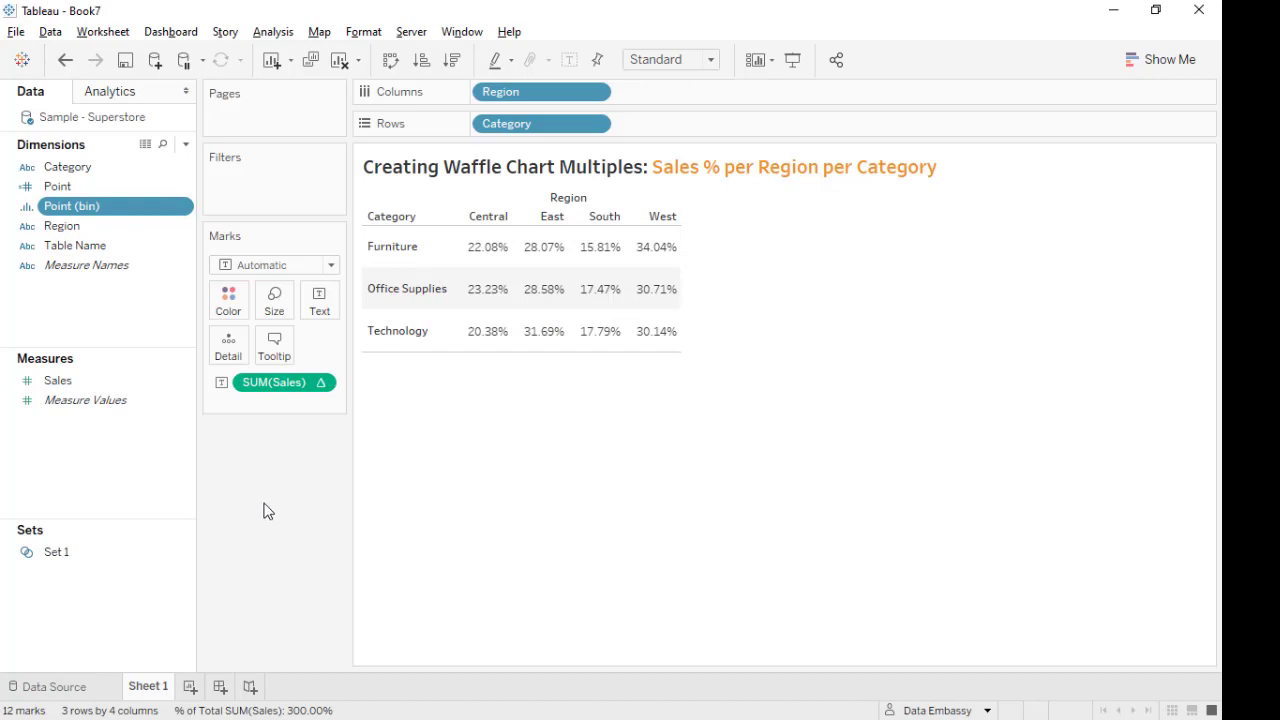
Create calculated field X as -FIRST()%10 with default table calculation along Point (bin).
right_click(97, 447)
left_click(140, 463)
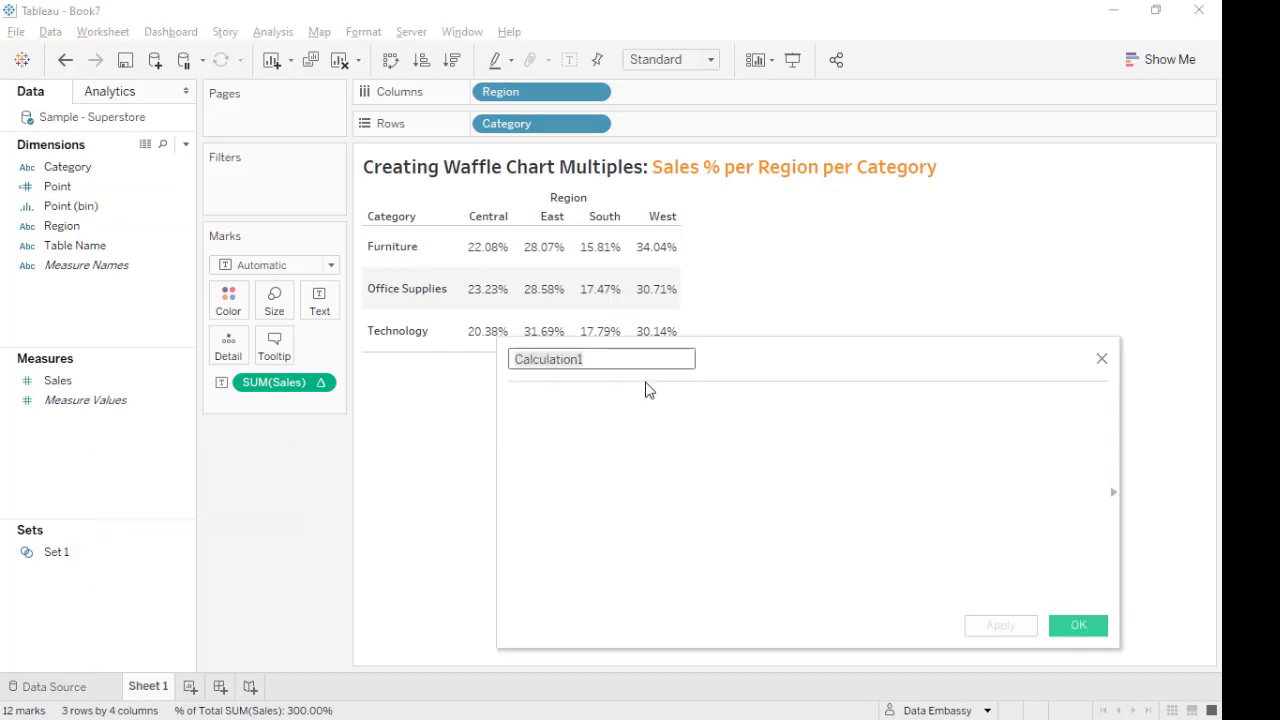
type("X")
left_click(646, 389)
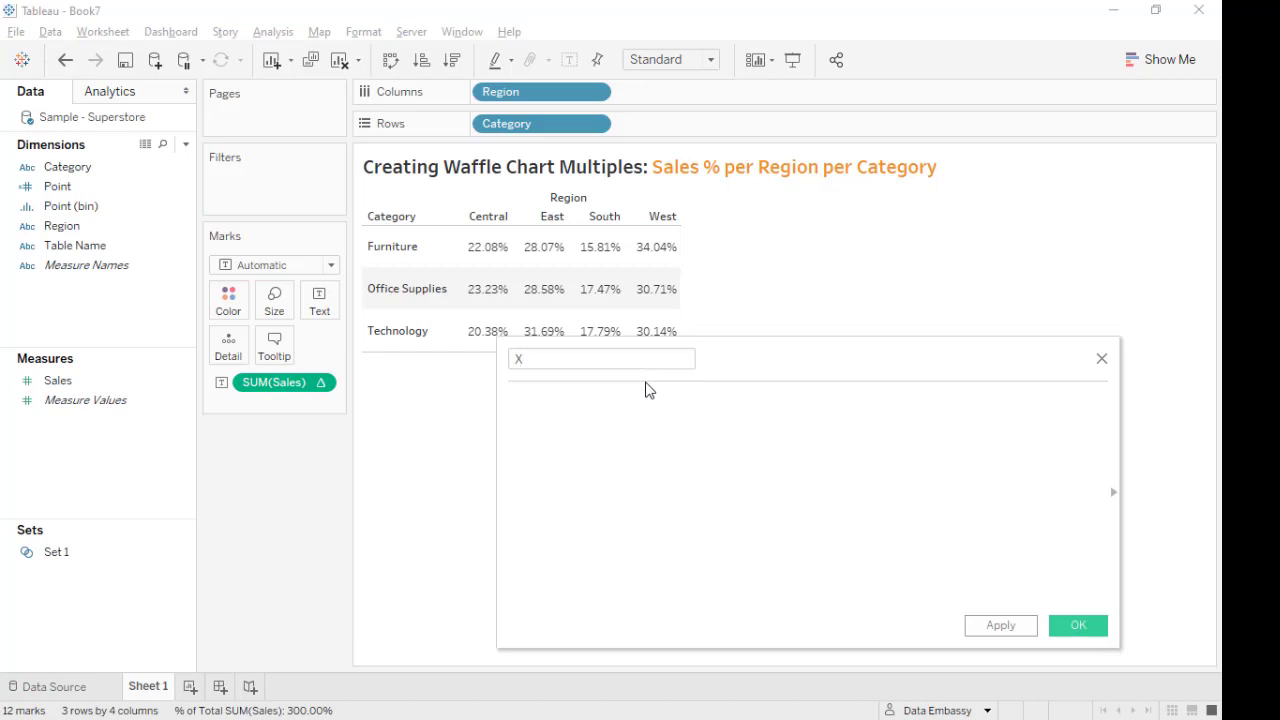
type("-FIRST()%")
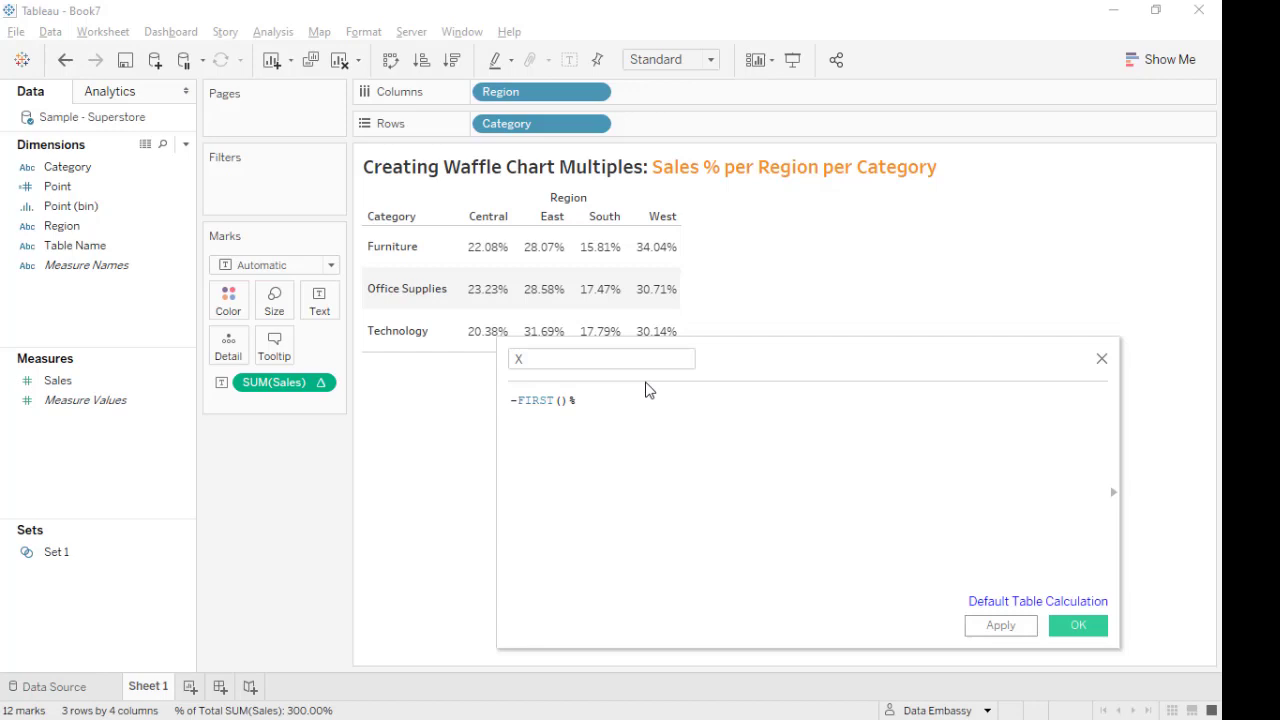
type("10")
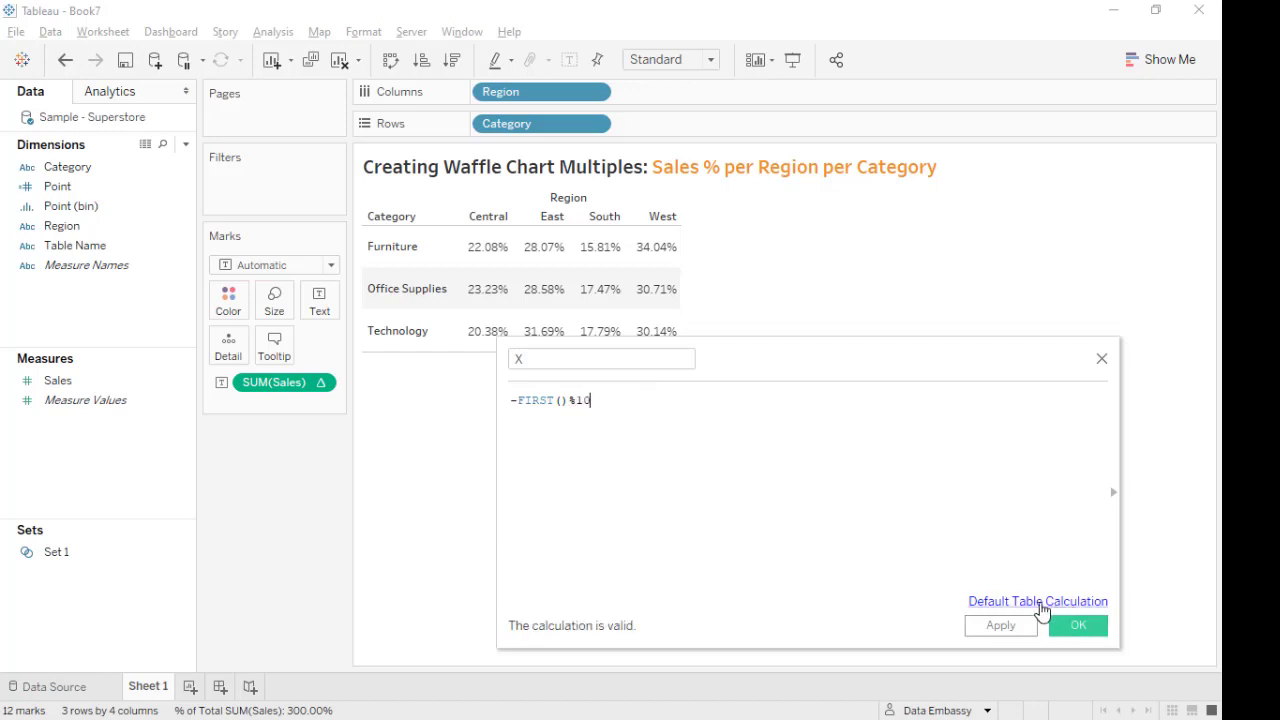
left_click(1042, 610)
left_click(674, 304)
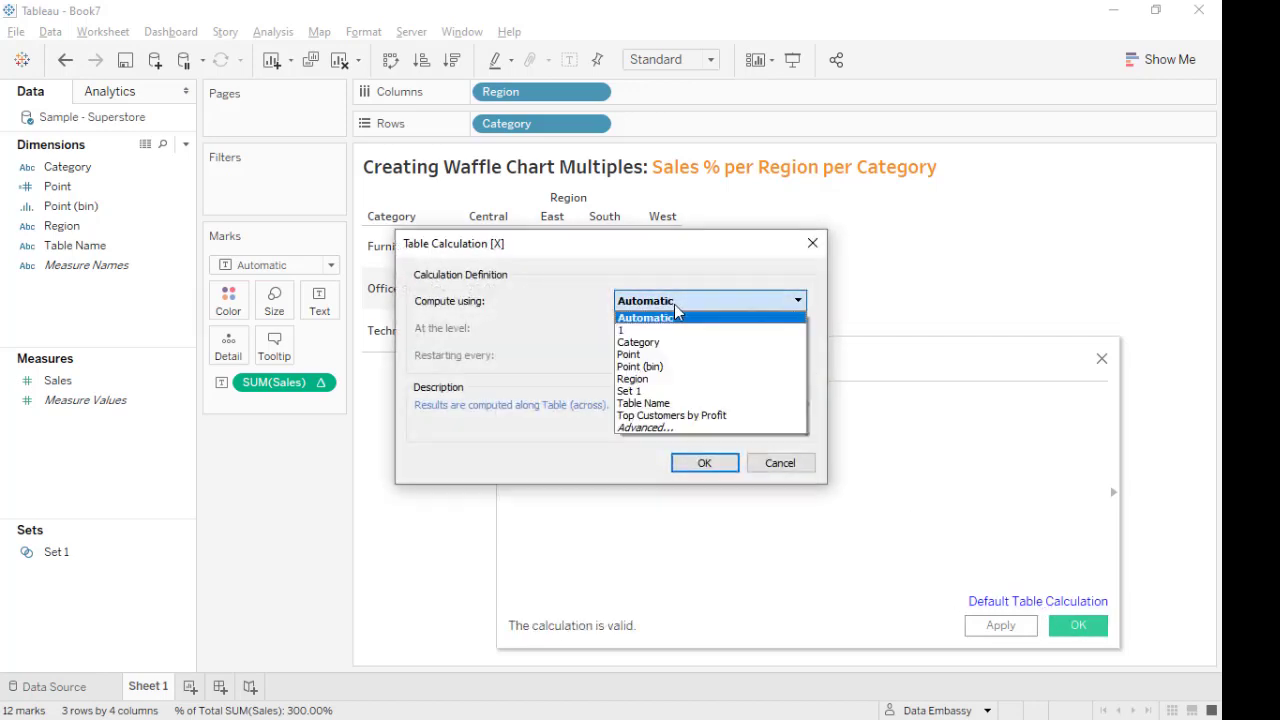
left_click(674, 367)
left_click(703, 466)
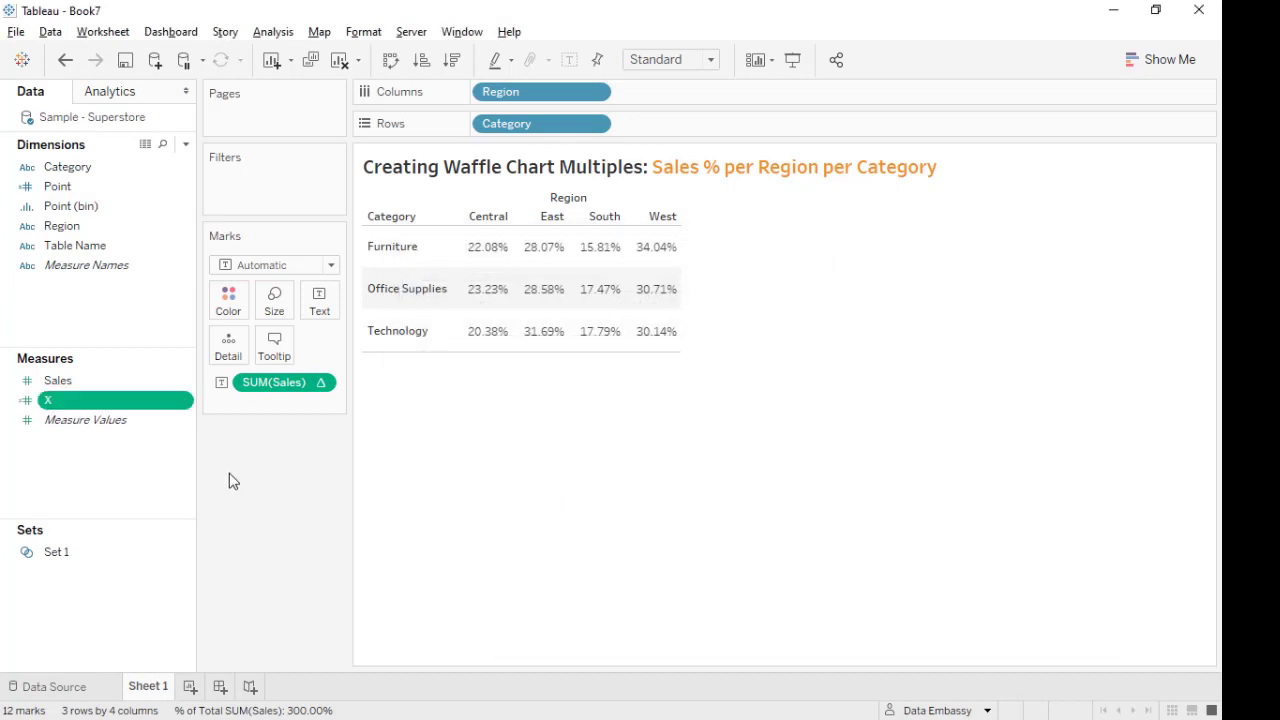
right_click(100, 462)
left_click(160, 472)
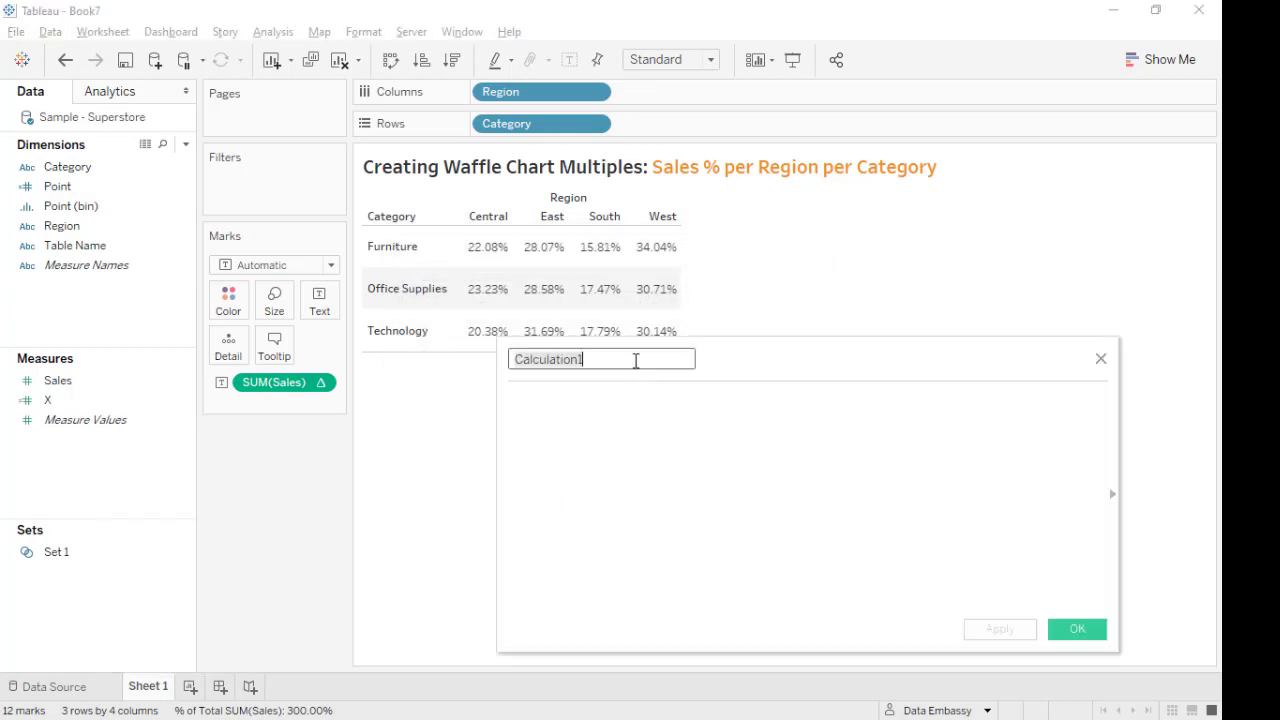
Define calculation Y as INT(-FIRST()/10), computed along Point (bin), and save it.
type("Y")
type("int")
key("Return")
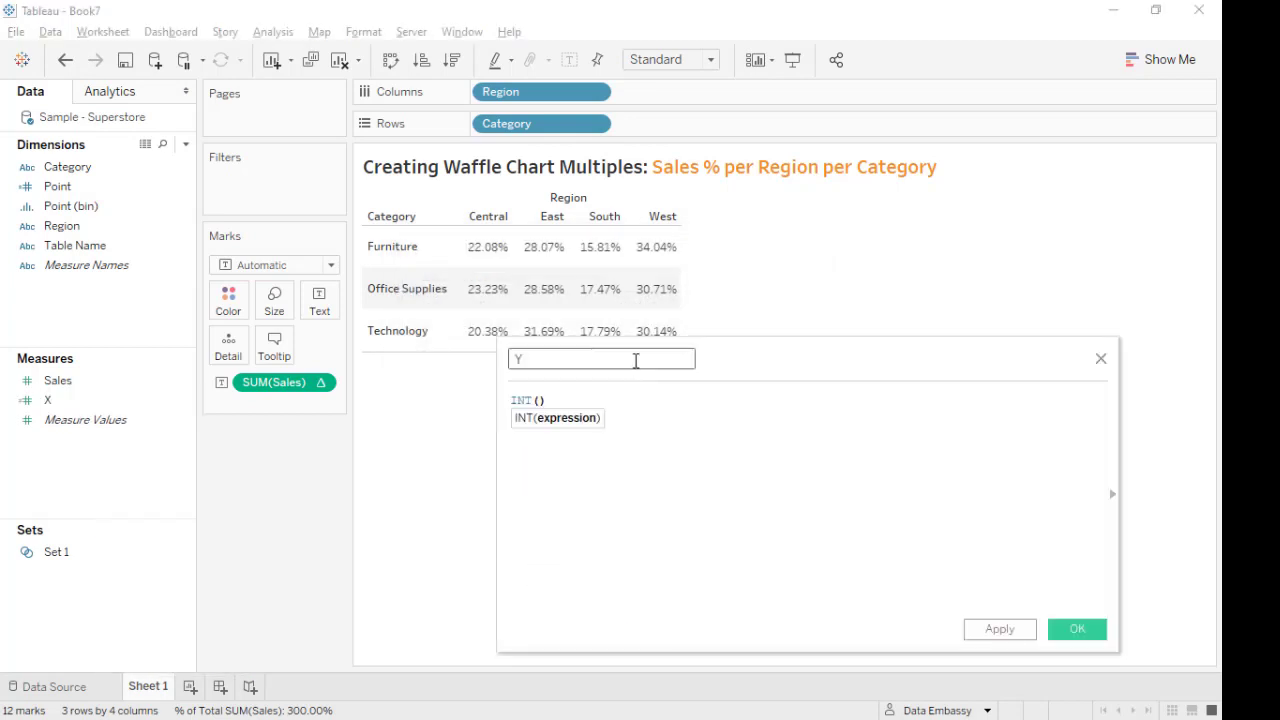
type("-fir")
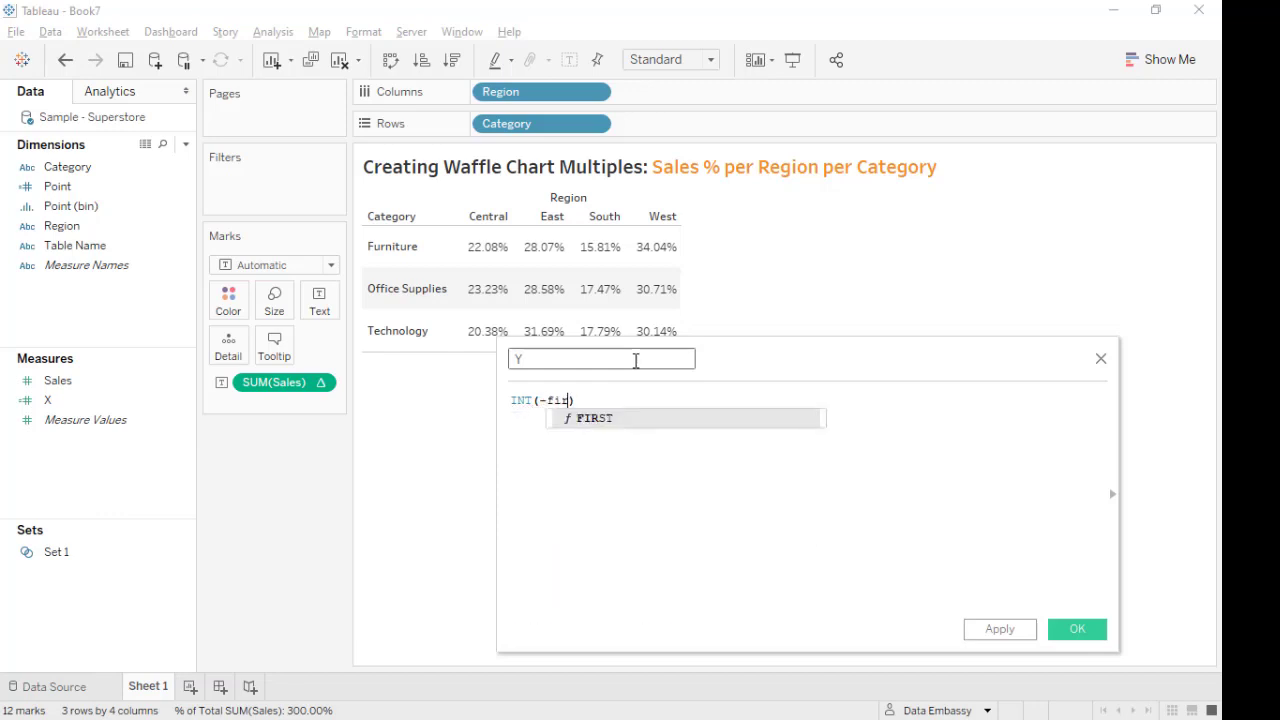
key("Return")
key("Left")
type("/10")
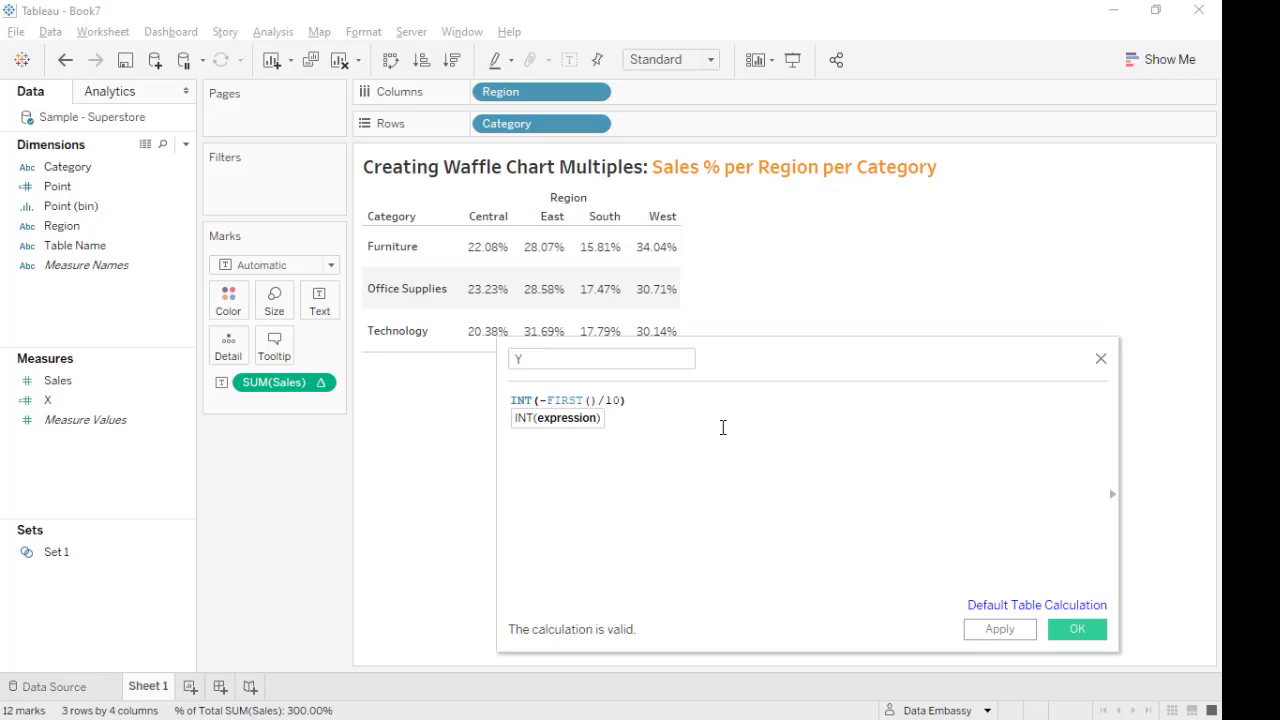
left_click(1031, 605)
left_click(710, 300)
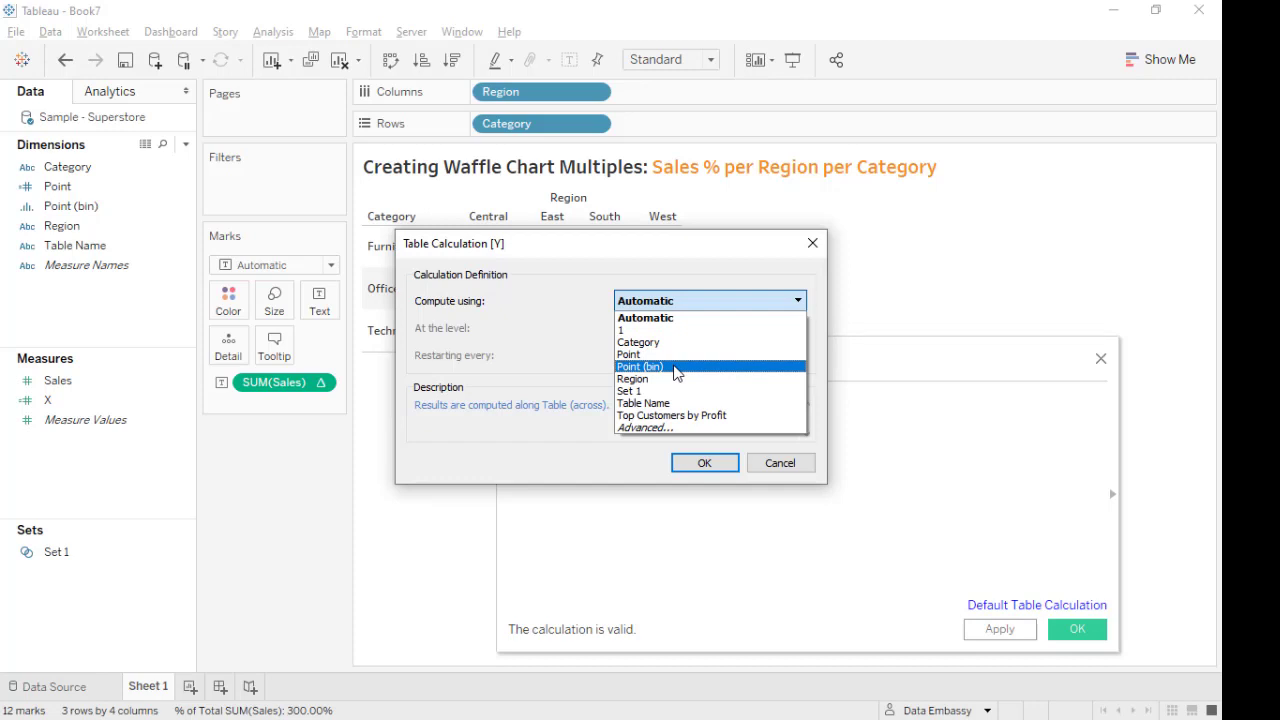
left_click(676, 367)
left_click(704, 462)
left_click(1077, 629)
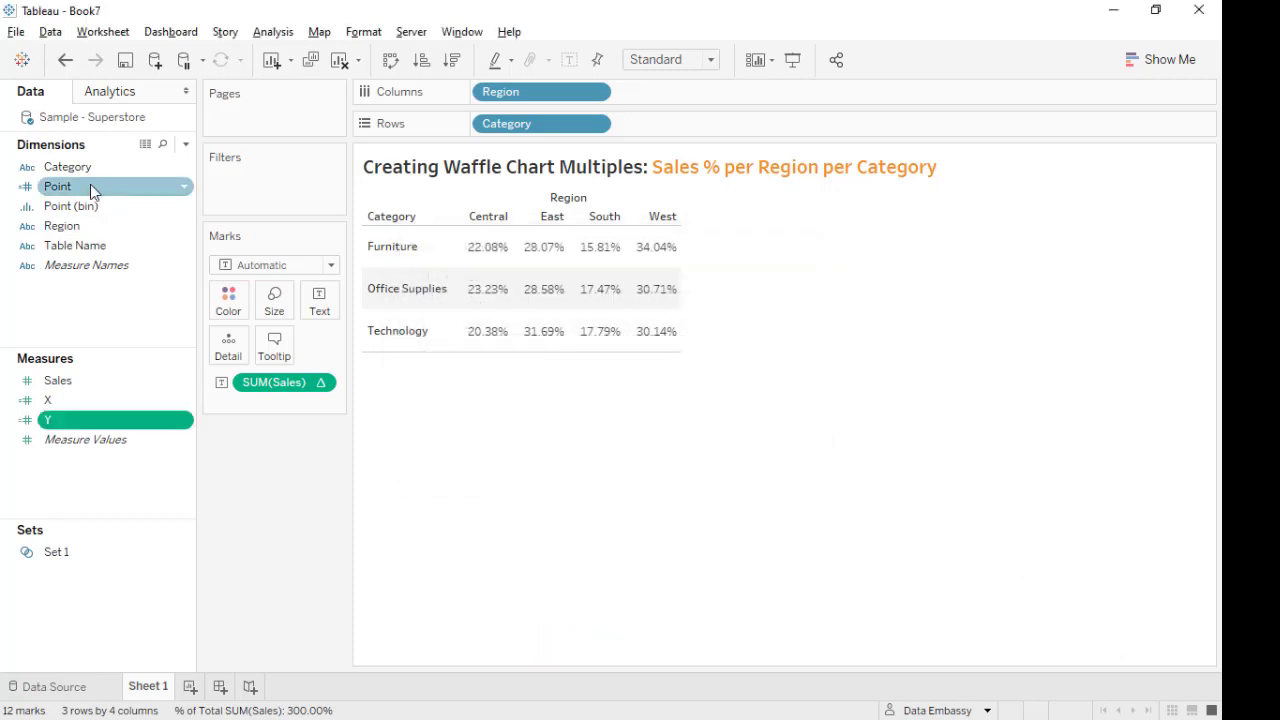
Add Point (bin) to Detail and compute the Sales percent of total along Region only.
left_click_drag(64, 201, 222, 356)
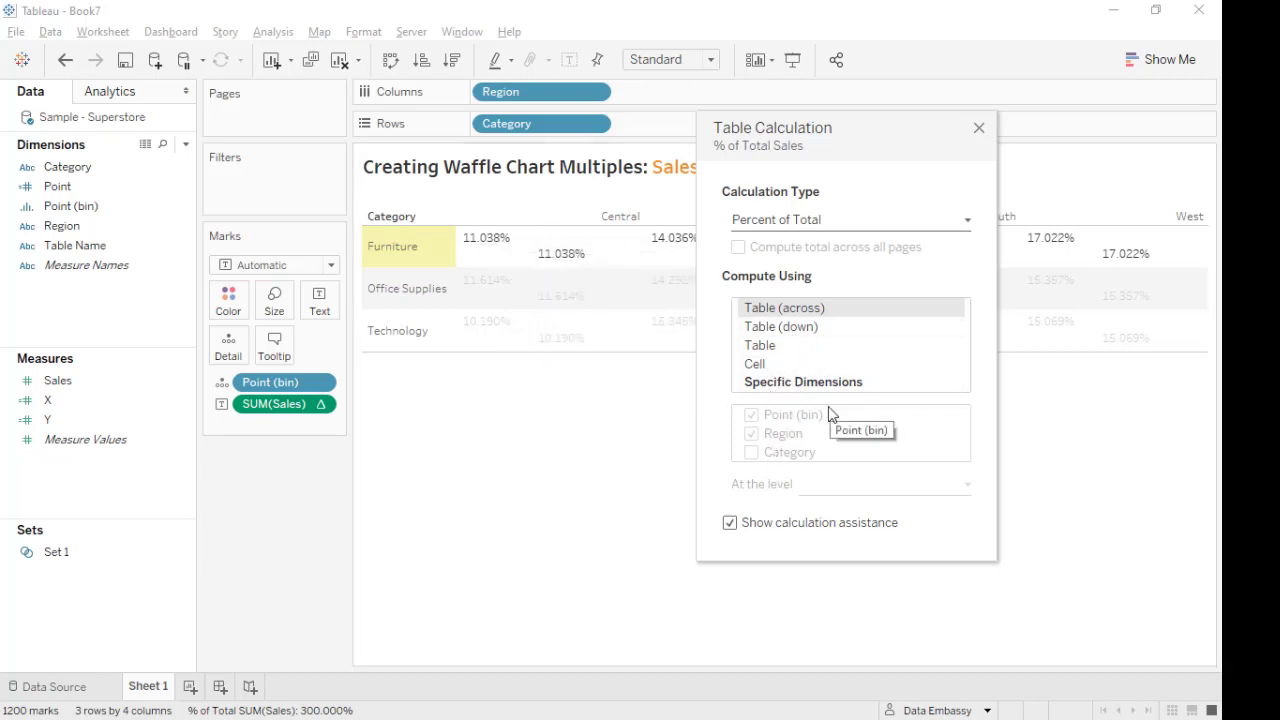
left_click(778, 382)
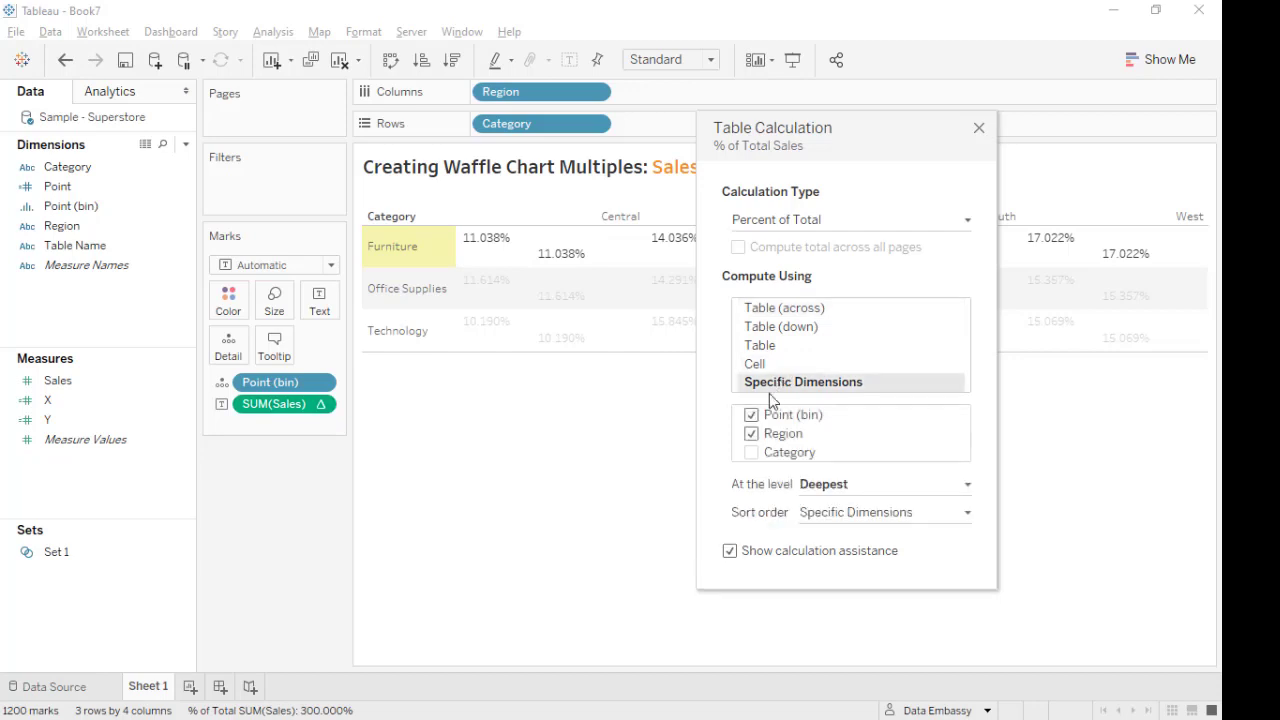
left_click(752, 415)
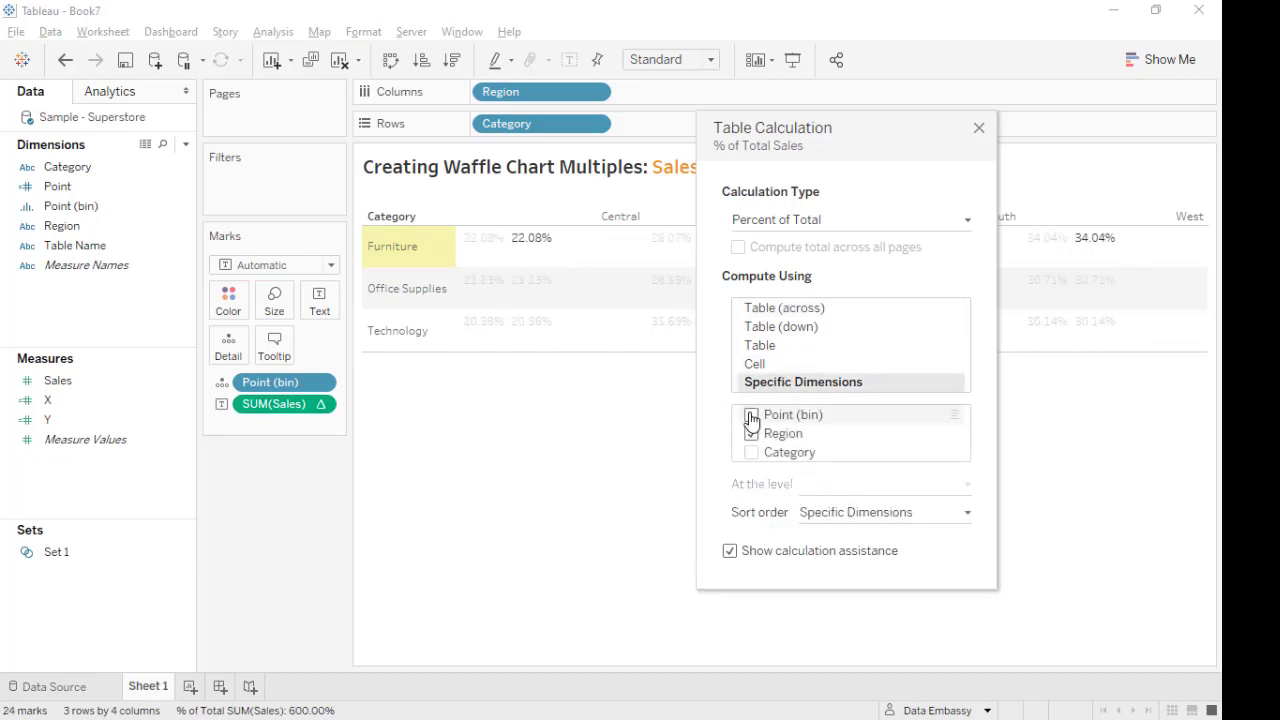
left_click(979, 128)
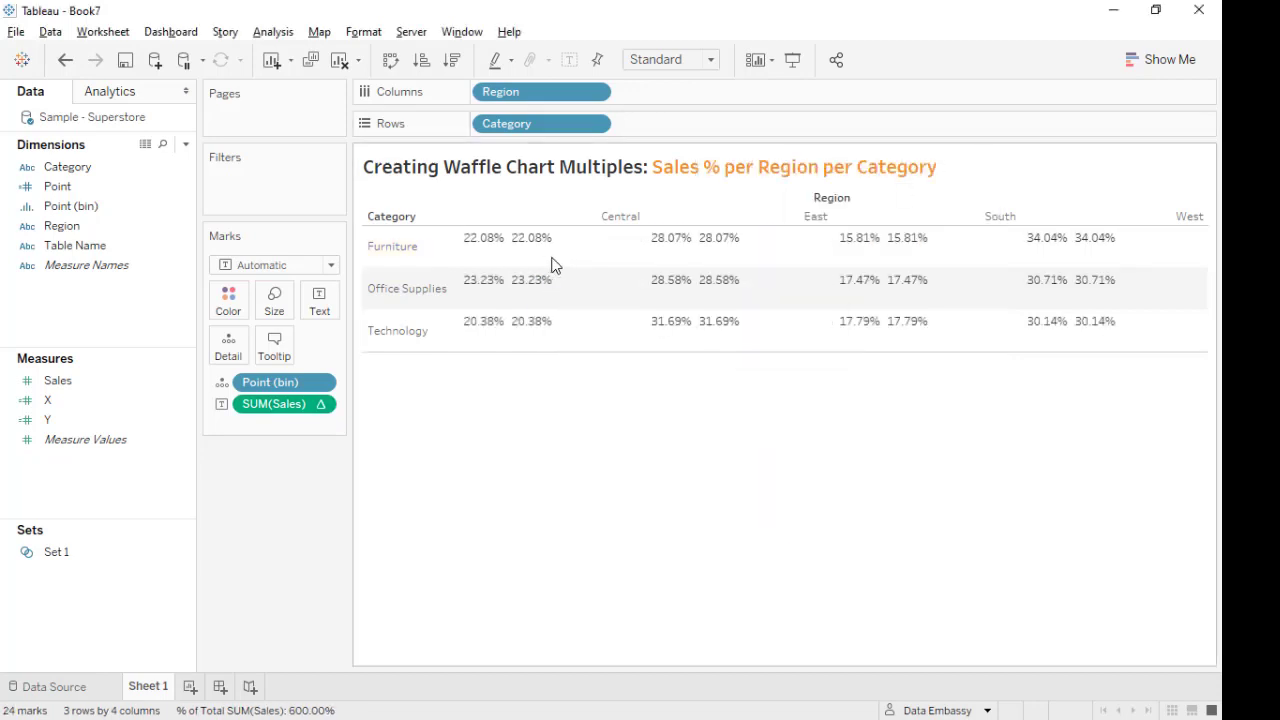
left_click(72, 402)
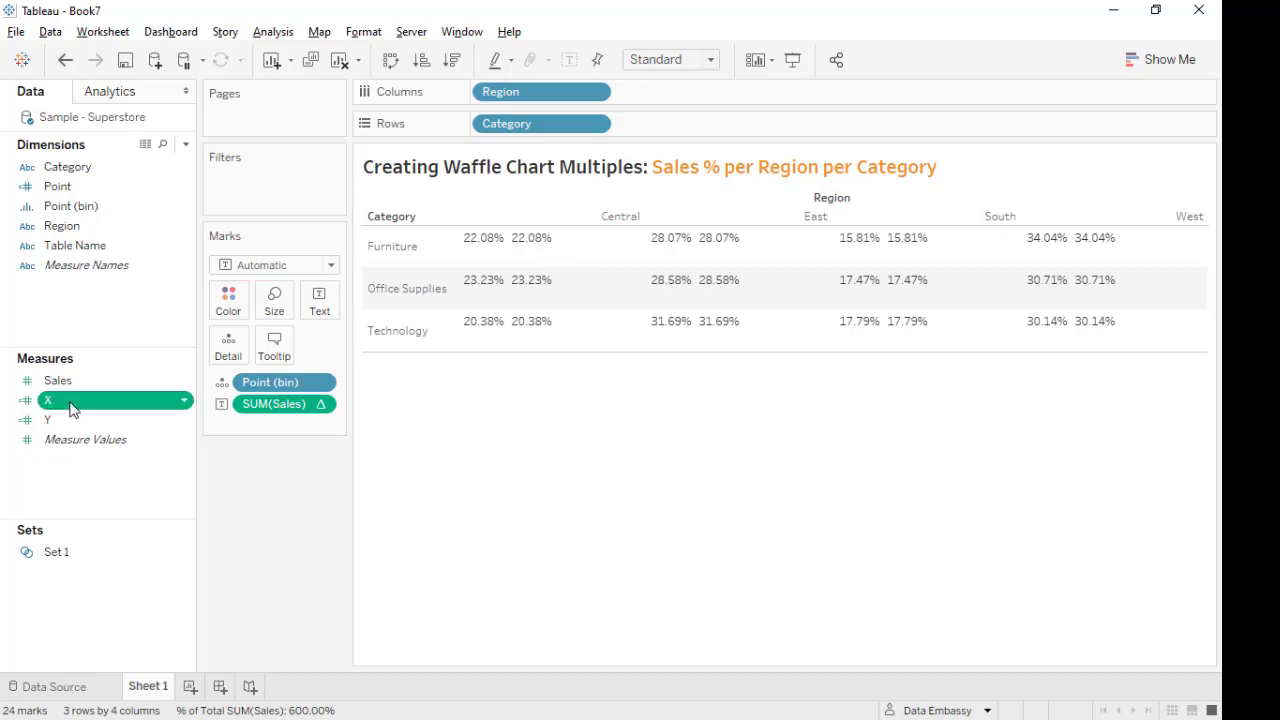
Place X on Columns and Y on Rows to form 10×10 circle grids.
left_click_drag(71, 403, 669, 95)
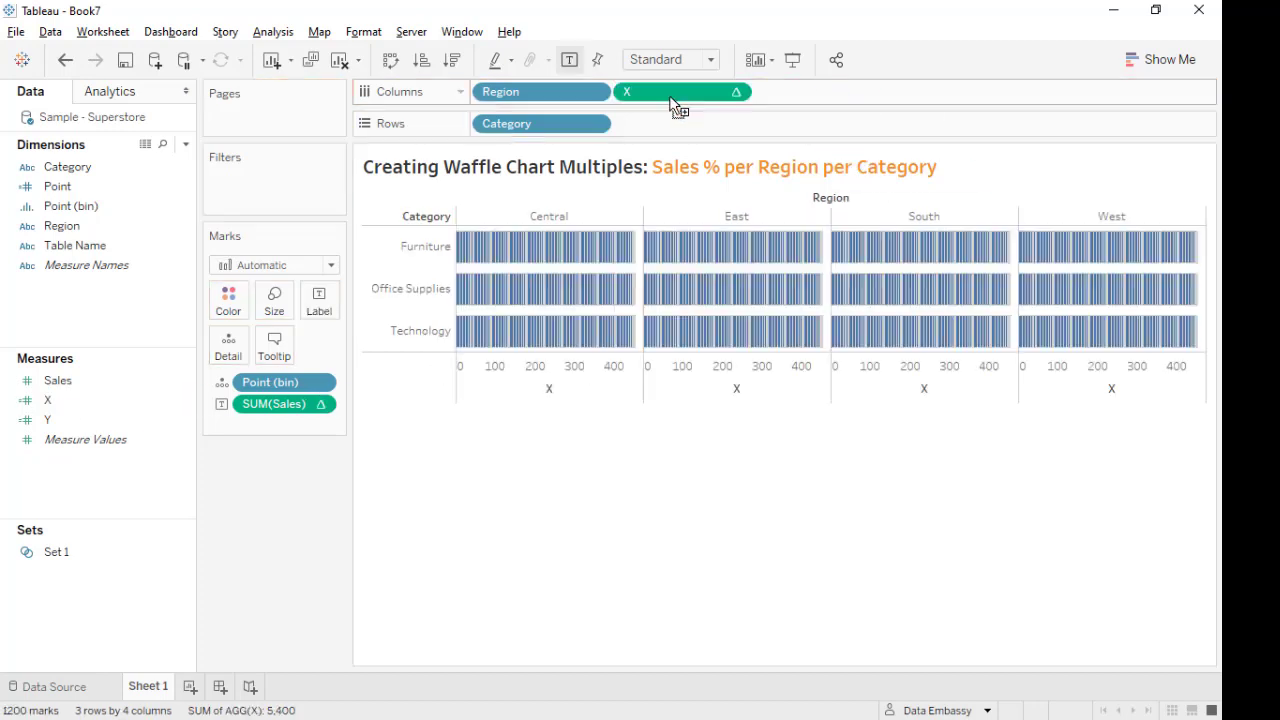
left_click(47, 419)
left_click_drag(47, 419, 648, 120)
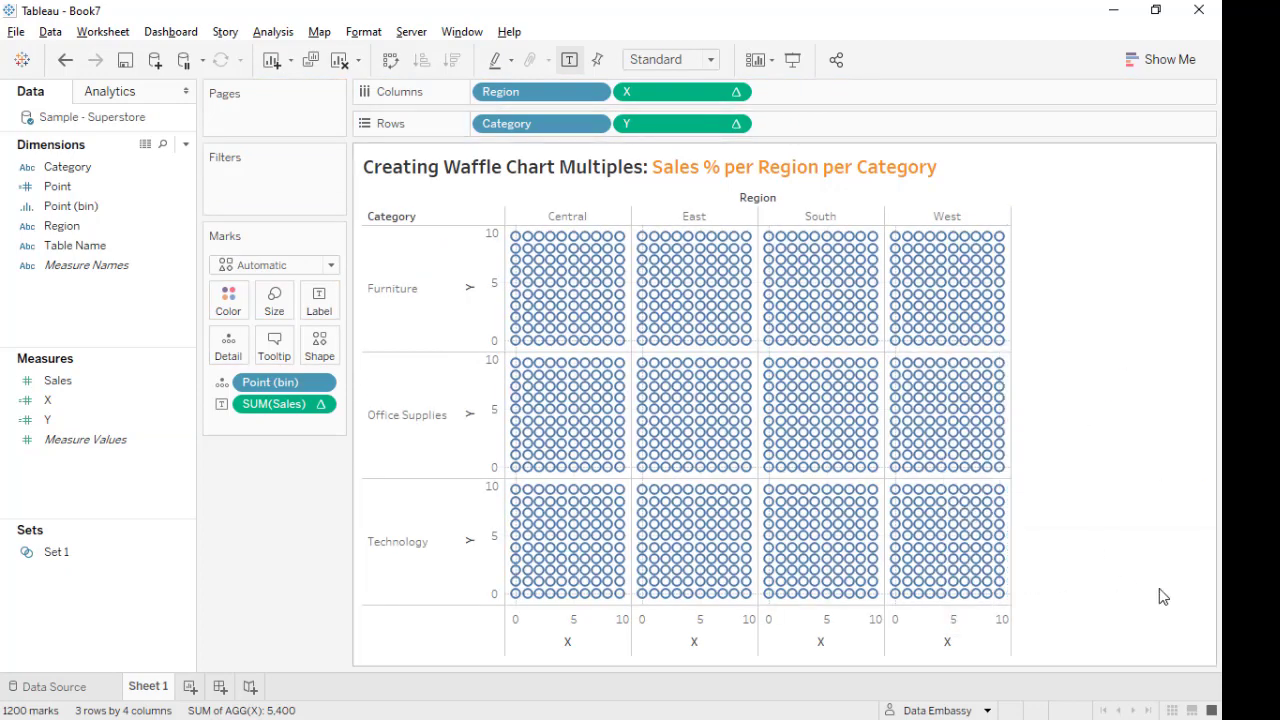
Hide the Y and X axis headers.
right_click(481, 421)
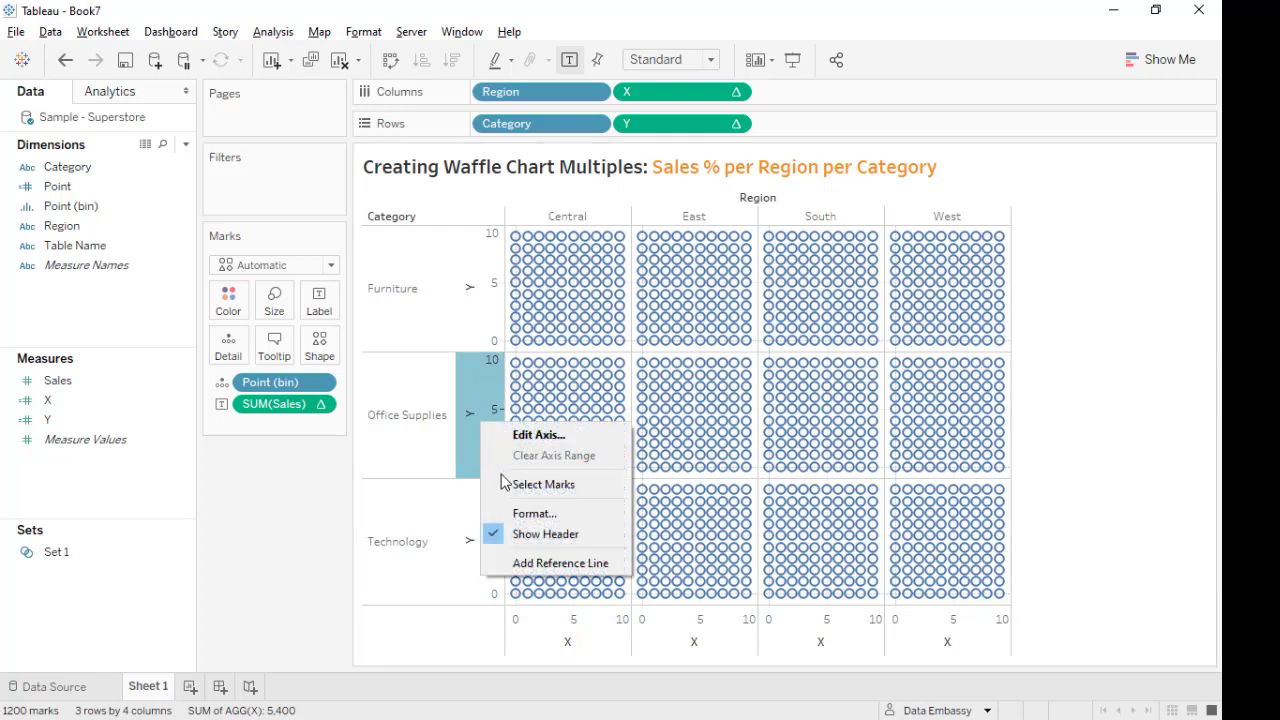
left_click(545, 534)
right_click(557, 628)
left_click(571, 596)
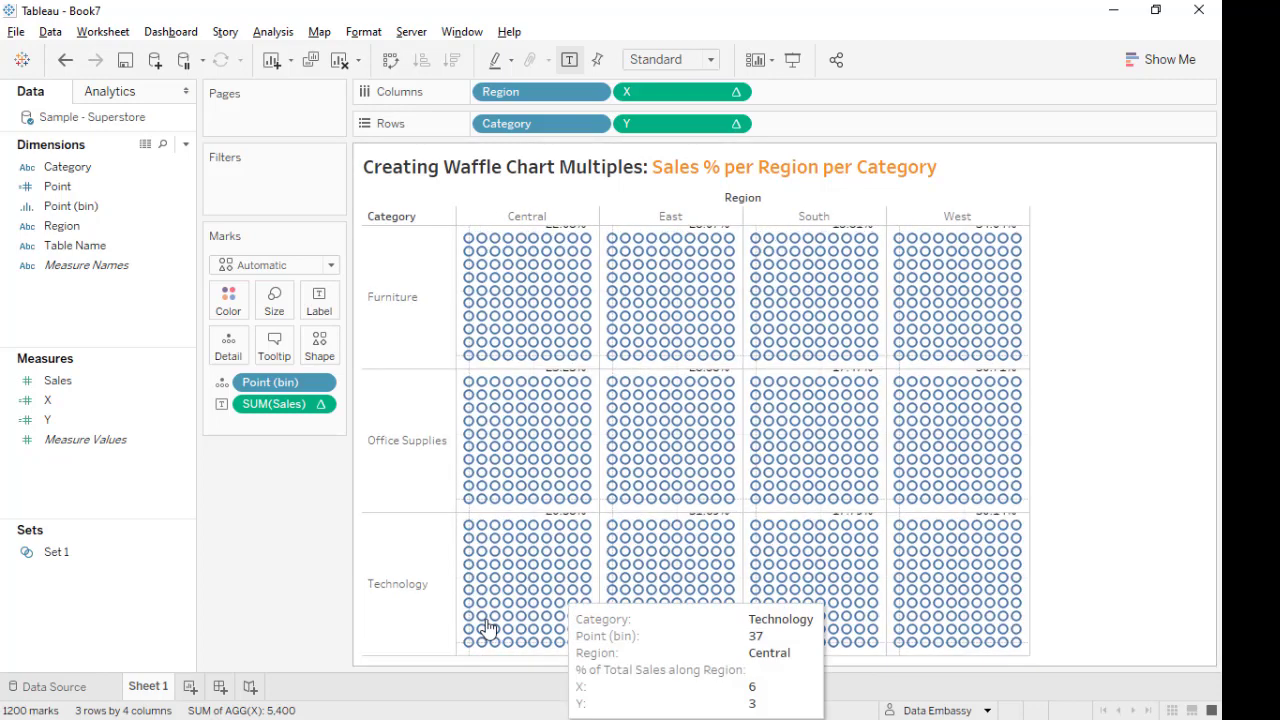
In the Label settings, allow the percentage labels to overlap the dots.
mouse_move(578, 381)
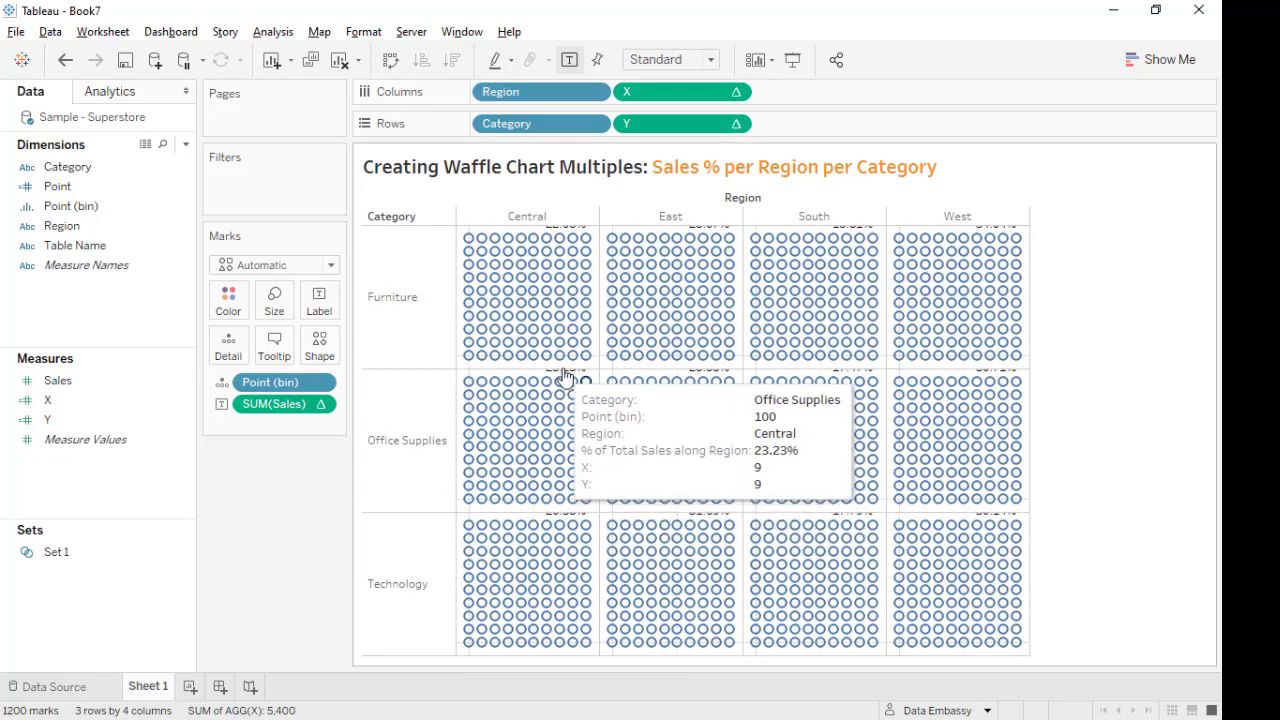
left_click(319, 300)
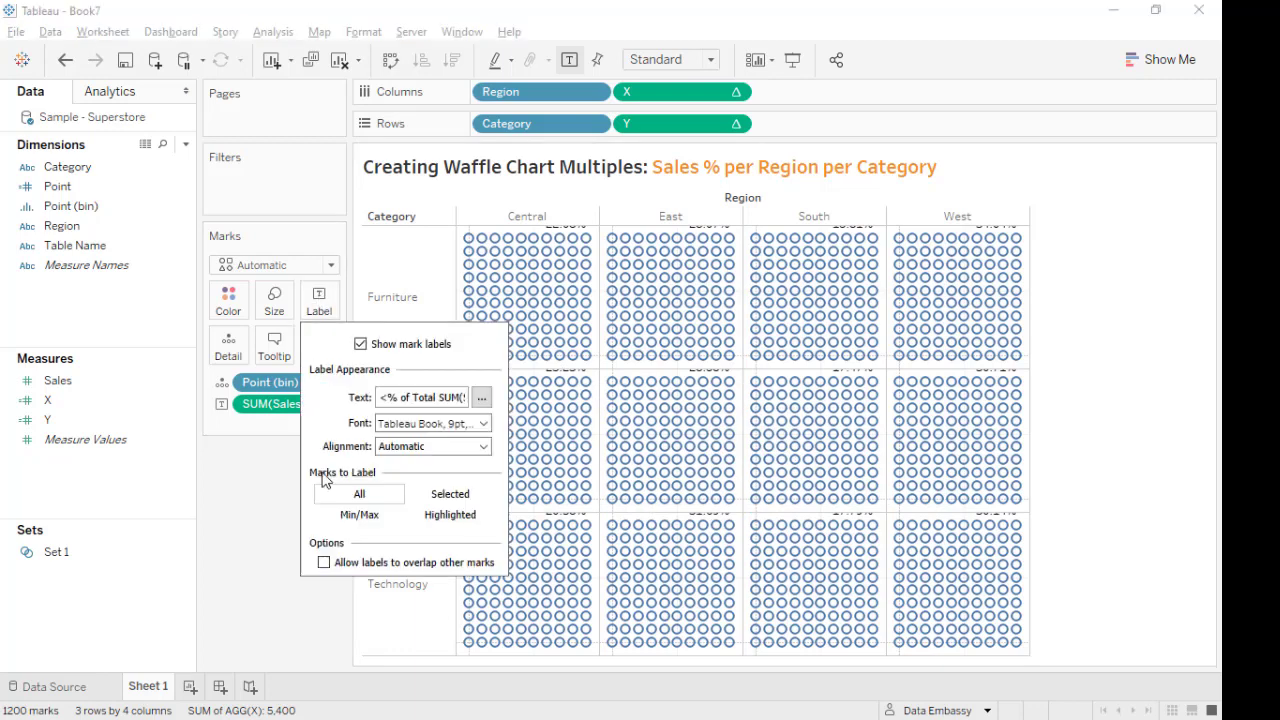
left_click(323, 563)
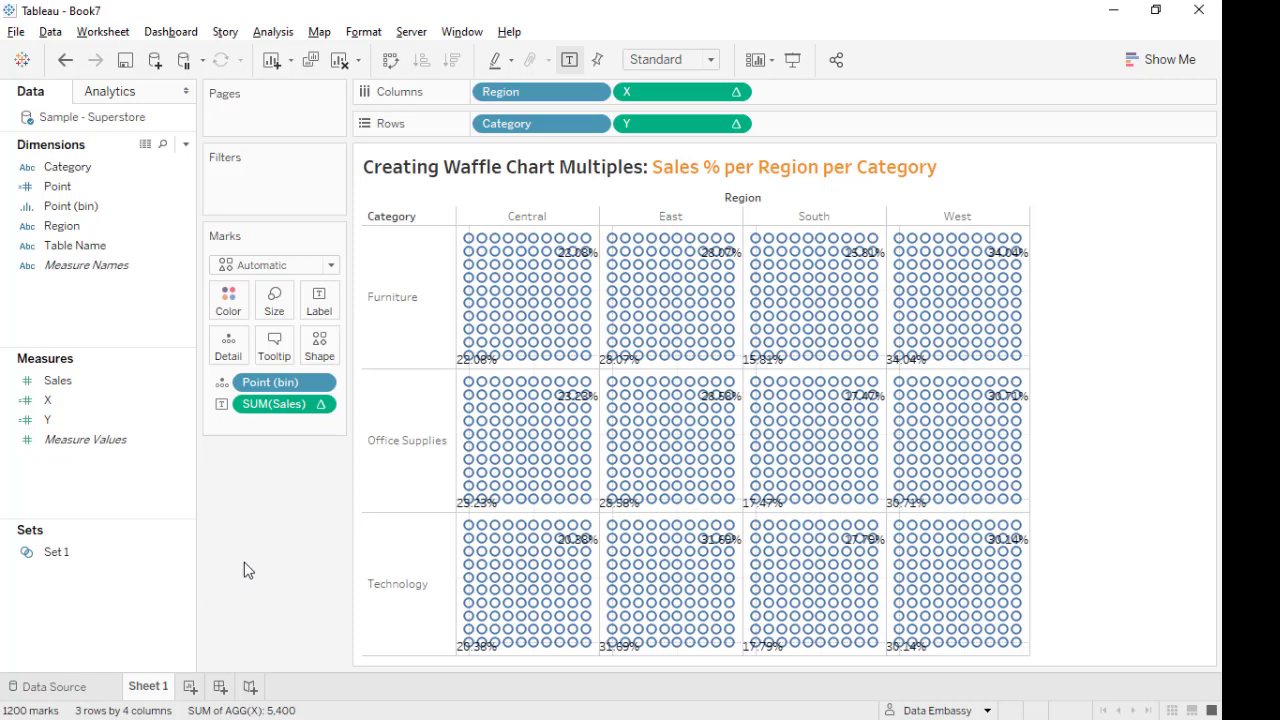
mouse_move(588, 260)
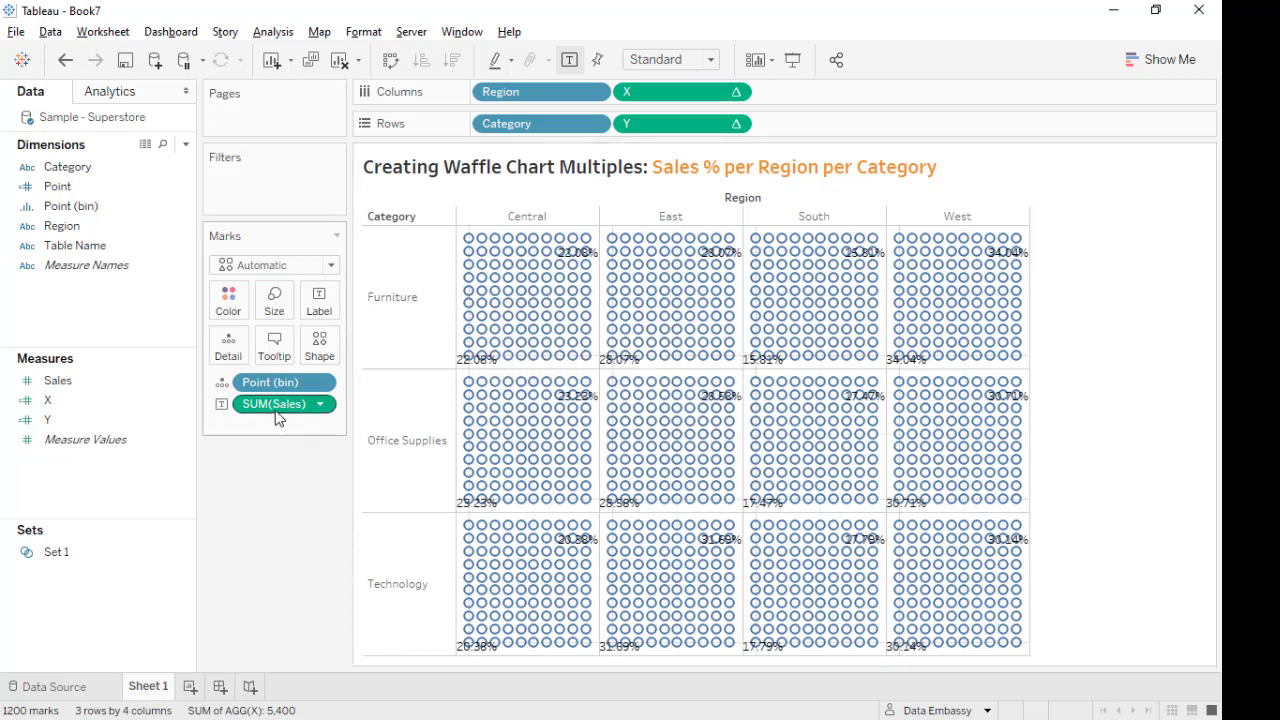
Save the percent-of-total SUM(Sales) pill as a new measure named Percent.
mouse_move(269, 400)
left_click_drag(269, 400, 127, 475)
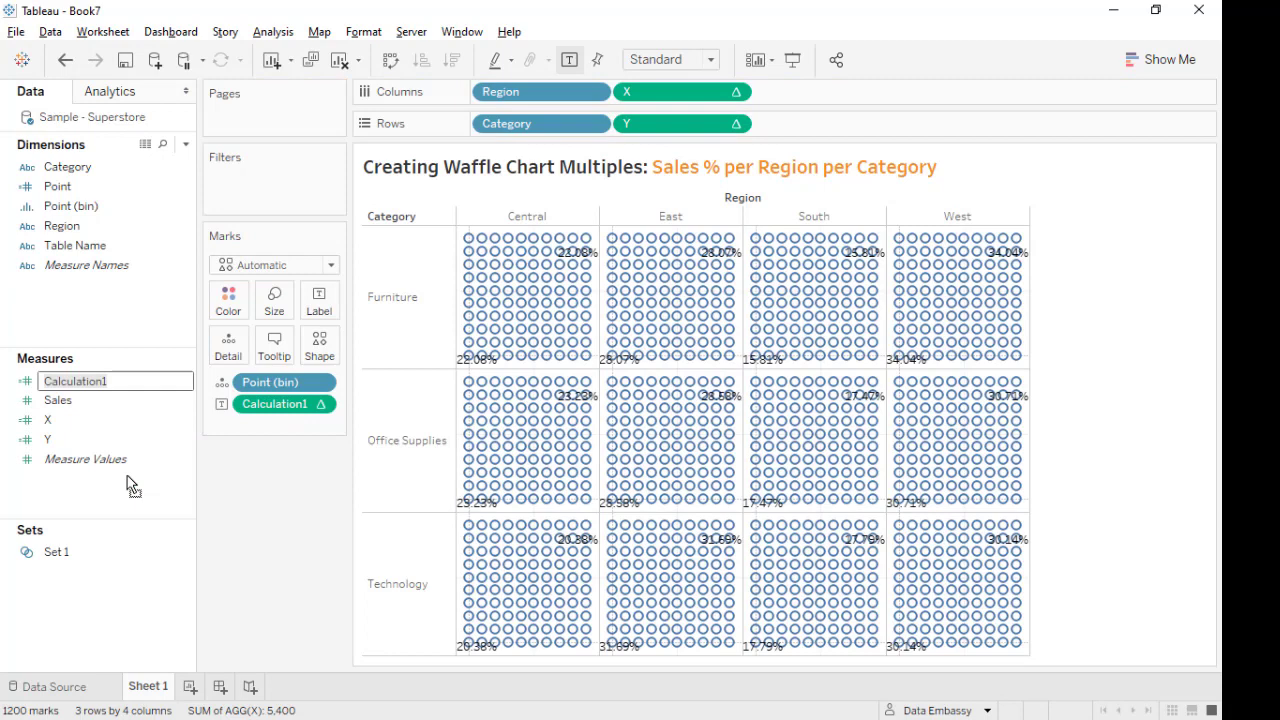
type("Percent")
key("Return")
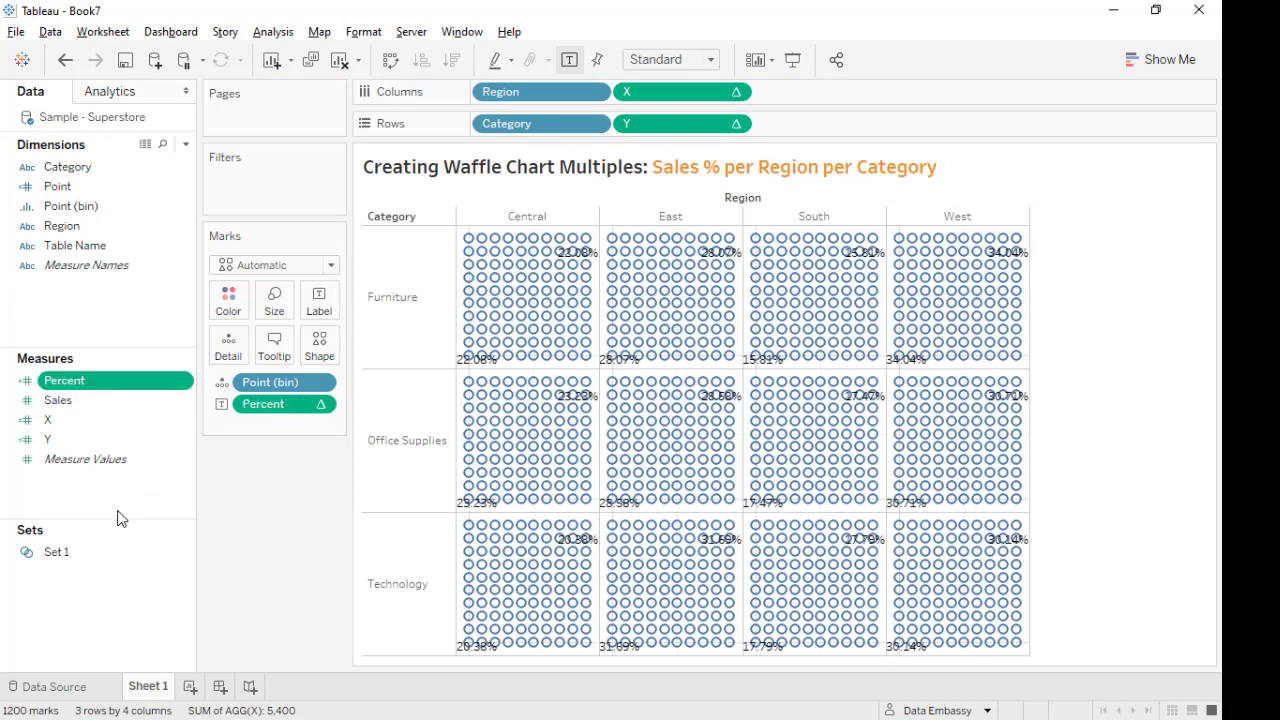
Create a calculated field named Percent Omni with the formula WINDOW_MAX([Percent]).
right_click(116, 512)
left_click(172, 518)
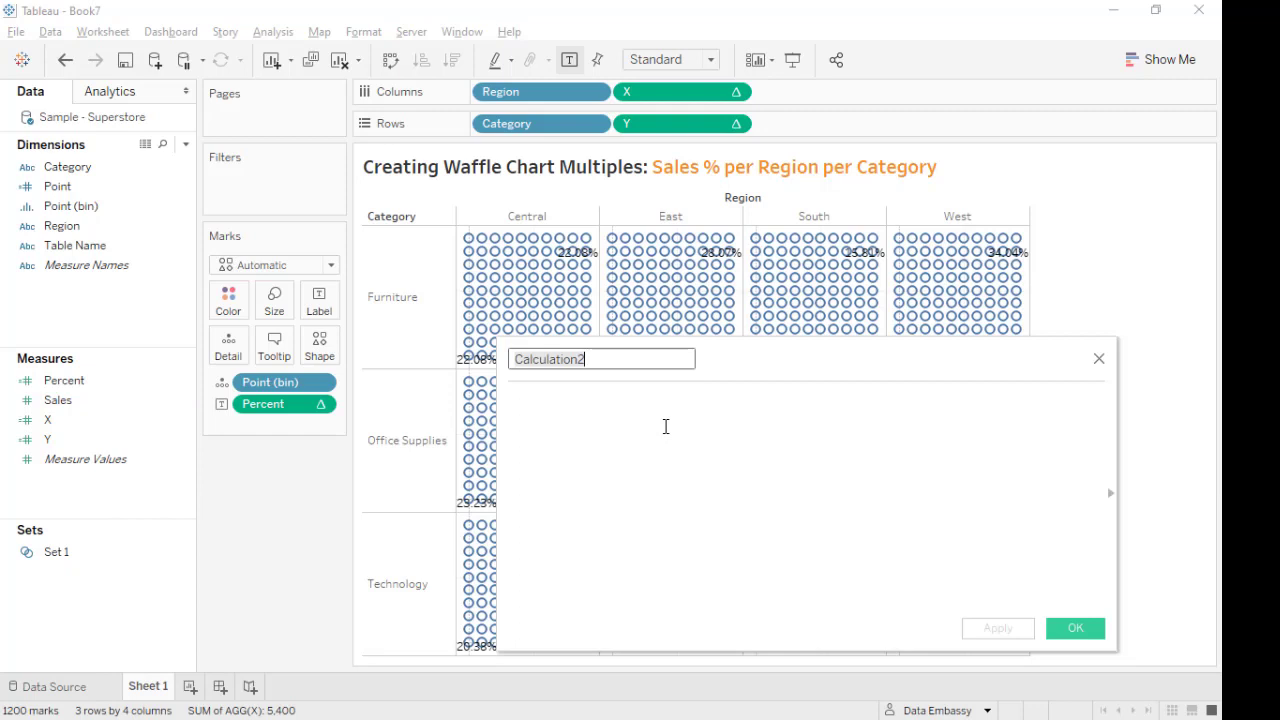
type("Percent")
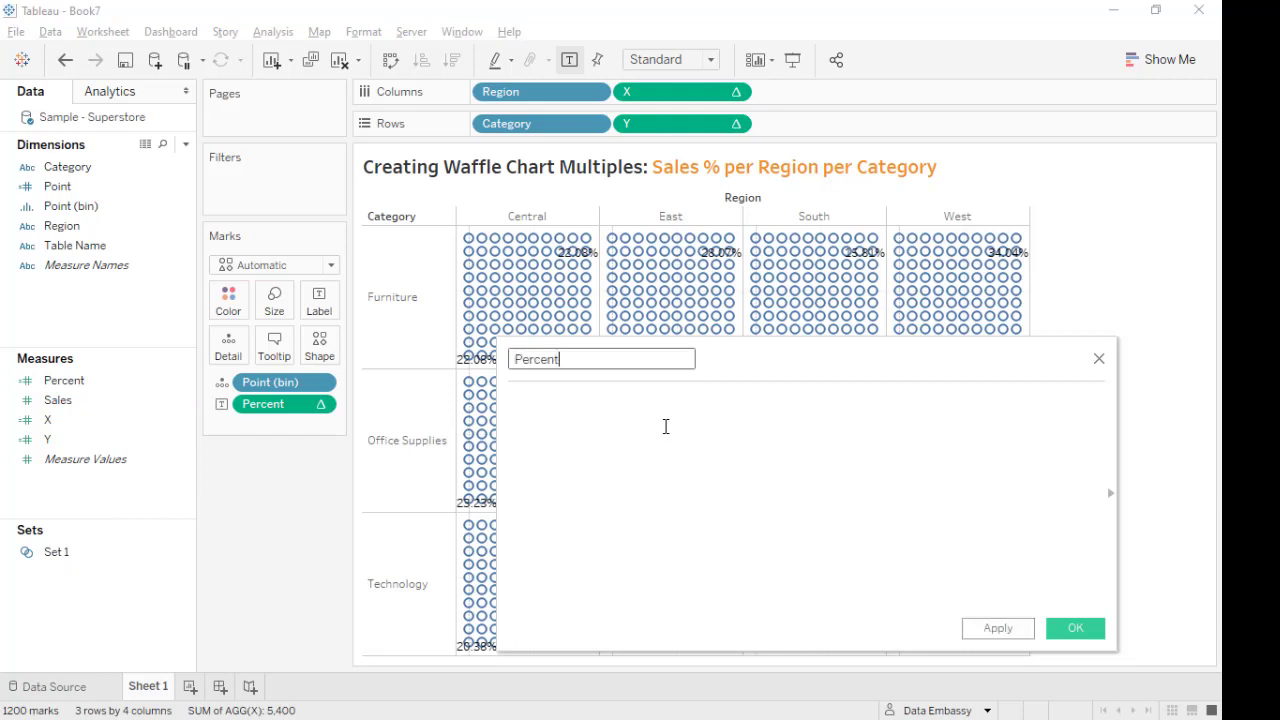
type(" Omni")
left_click(665, 426)
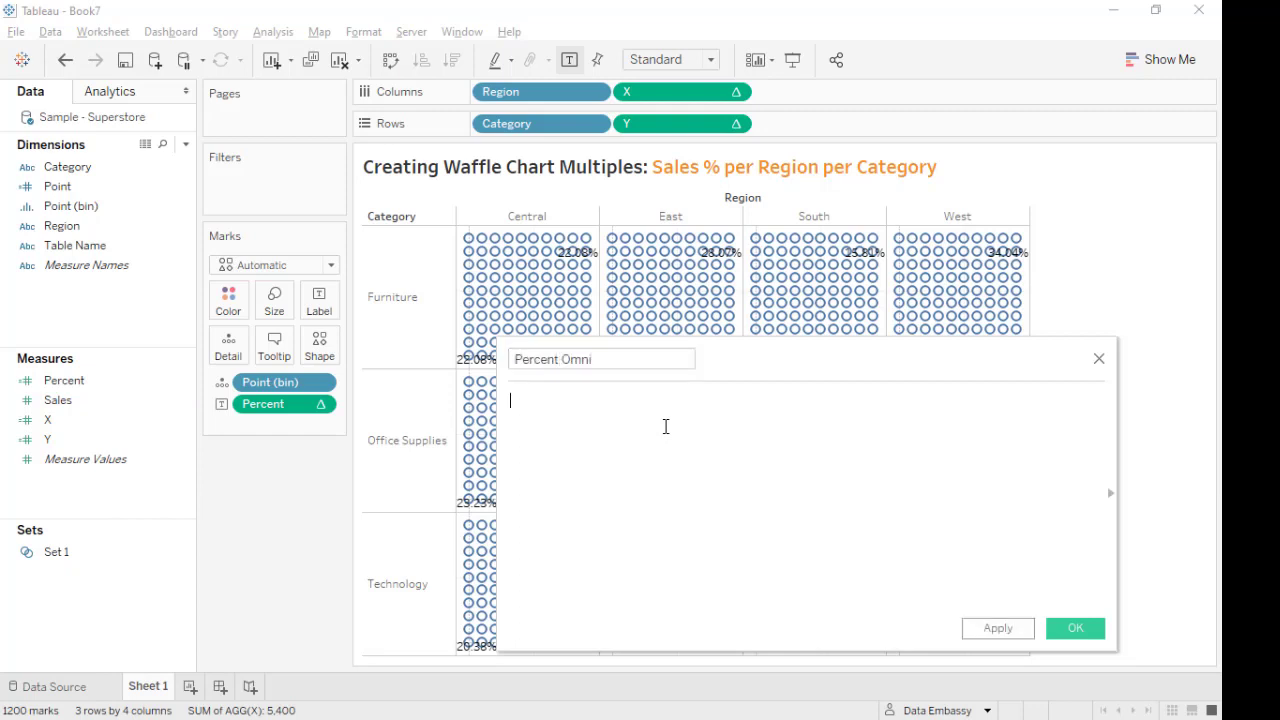
type("wind")
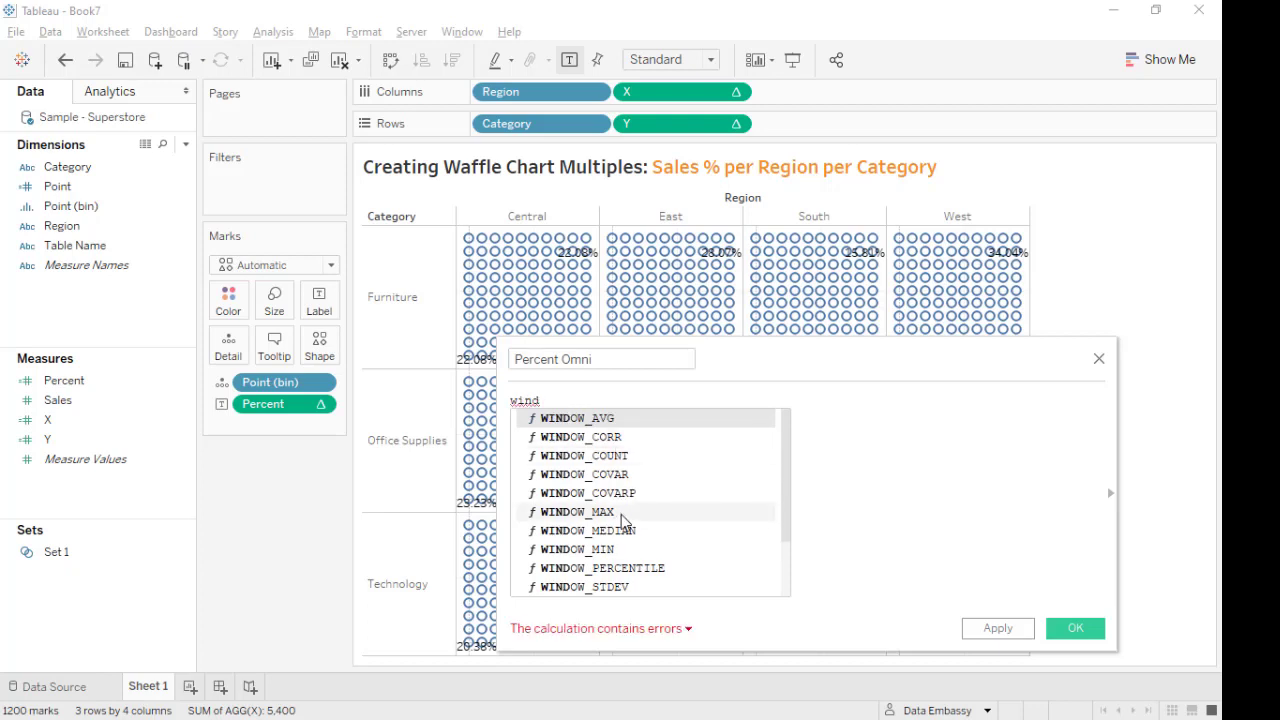
double_click(621, 512)
type("per")
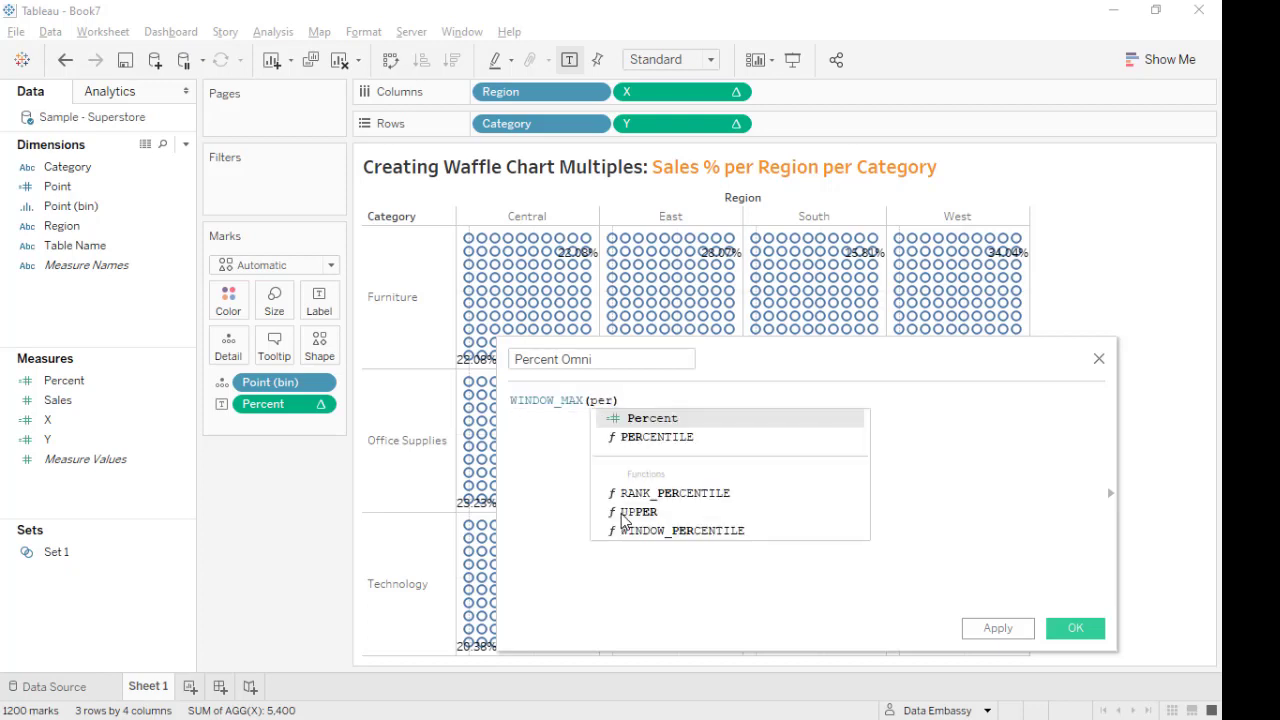
key("Return")
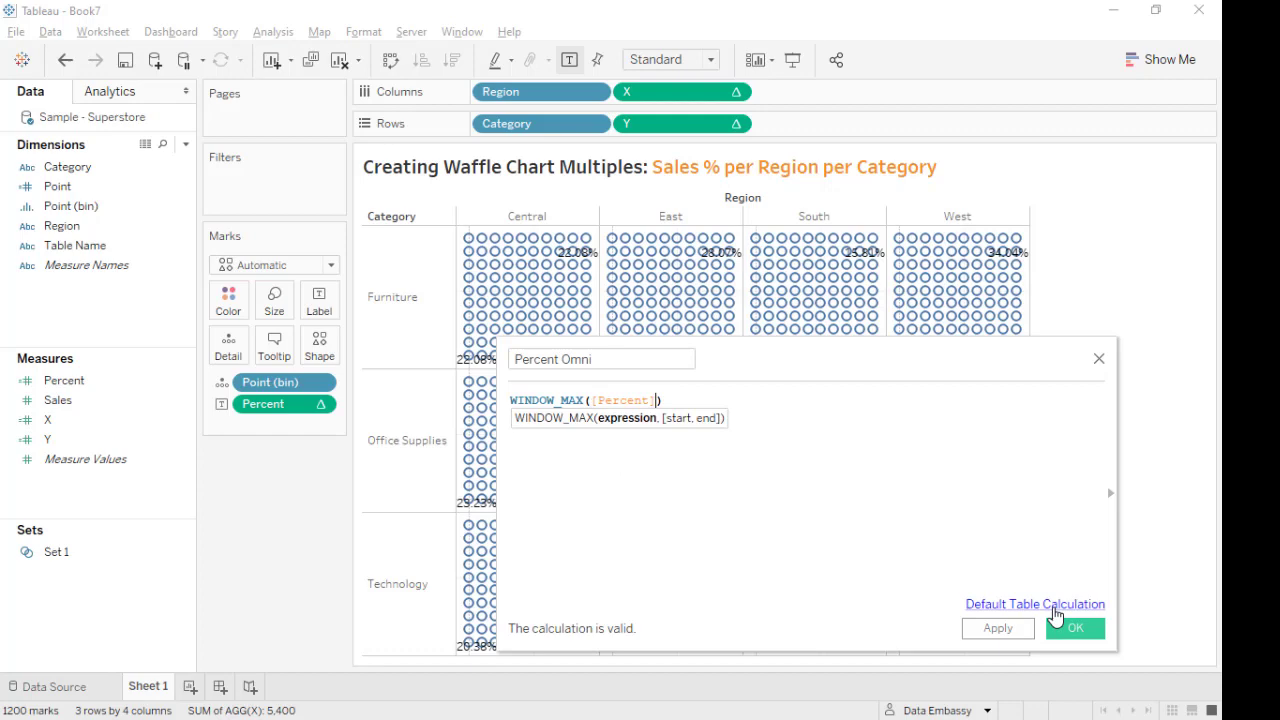
Set Percent Omni's default table calculation to compute along Point (bin) and save it.
left_click(1053, 607)
left_click(709, 289)
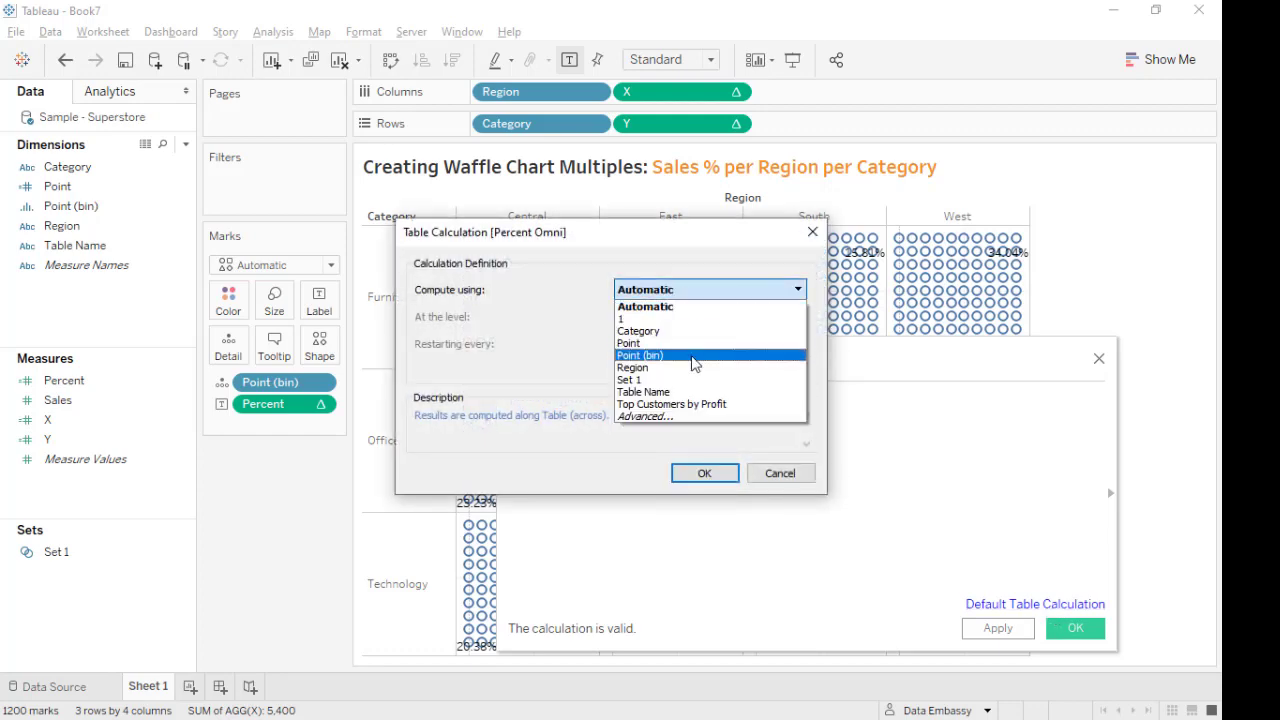
left_click(690, 352)
left_click(697, 473)
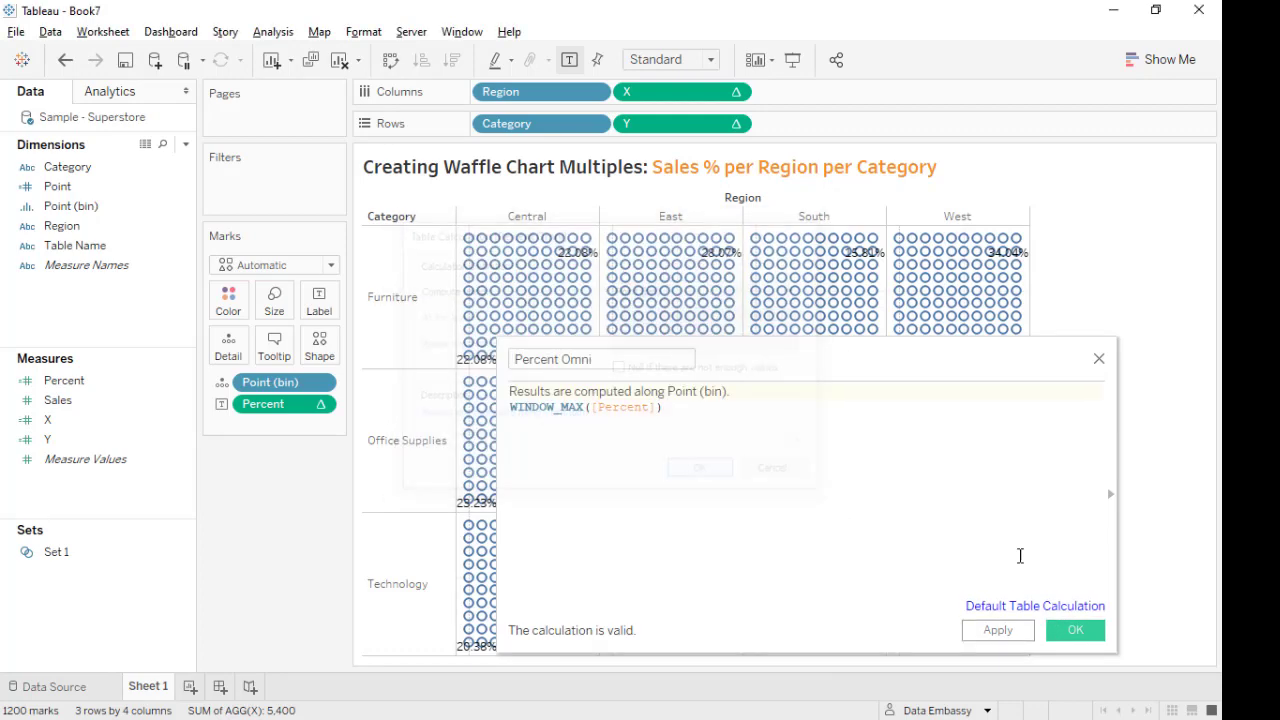
left_click(1075, 628)
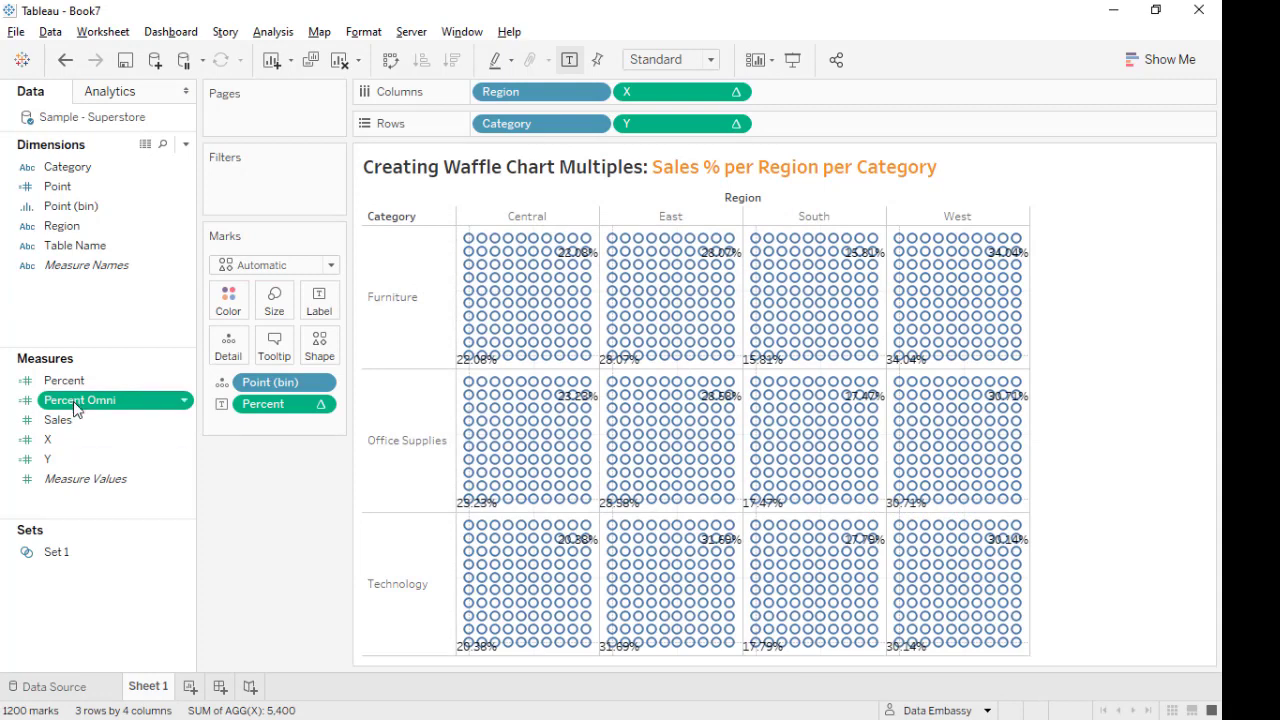
Label the dots with Percent Omni to check a mark's value, then remove that label.
left_click_drag(78, 400, 270, 408)
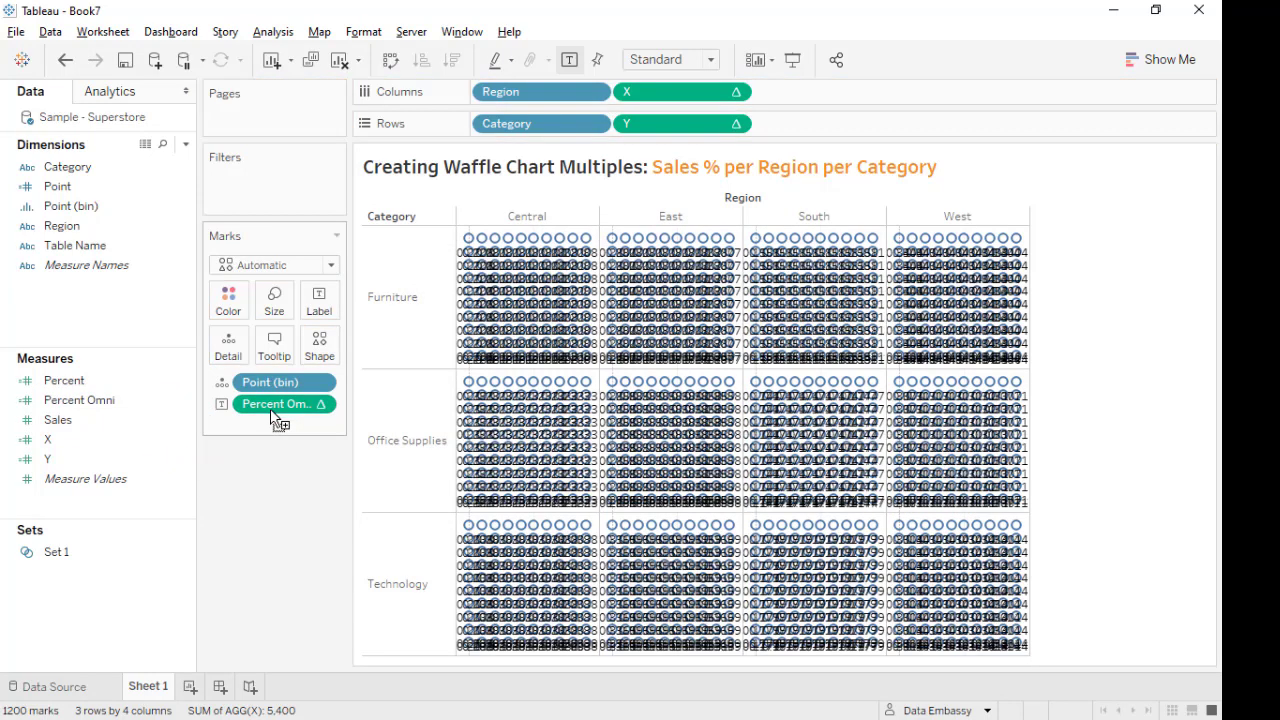
mouse_move(562, 300)
left_click_drag(258, 405, 100, 515)
Create a calculated field named Color with the formula INDEX()/100<=[Percent Omni].
right_click(100, 515)
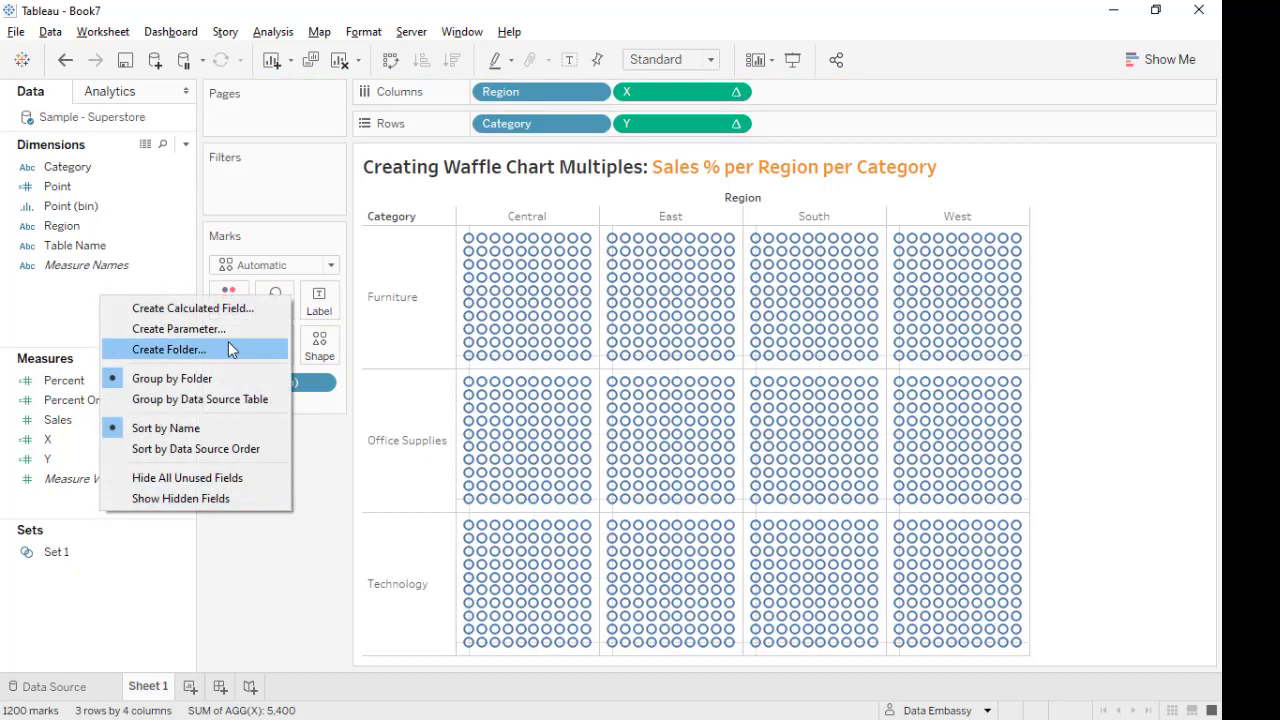
left_click(201, 318)
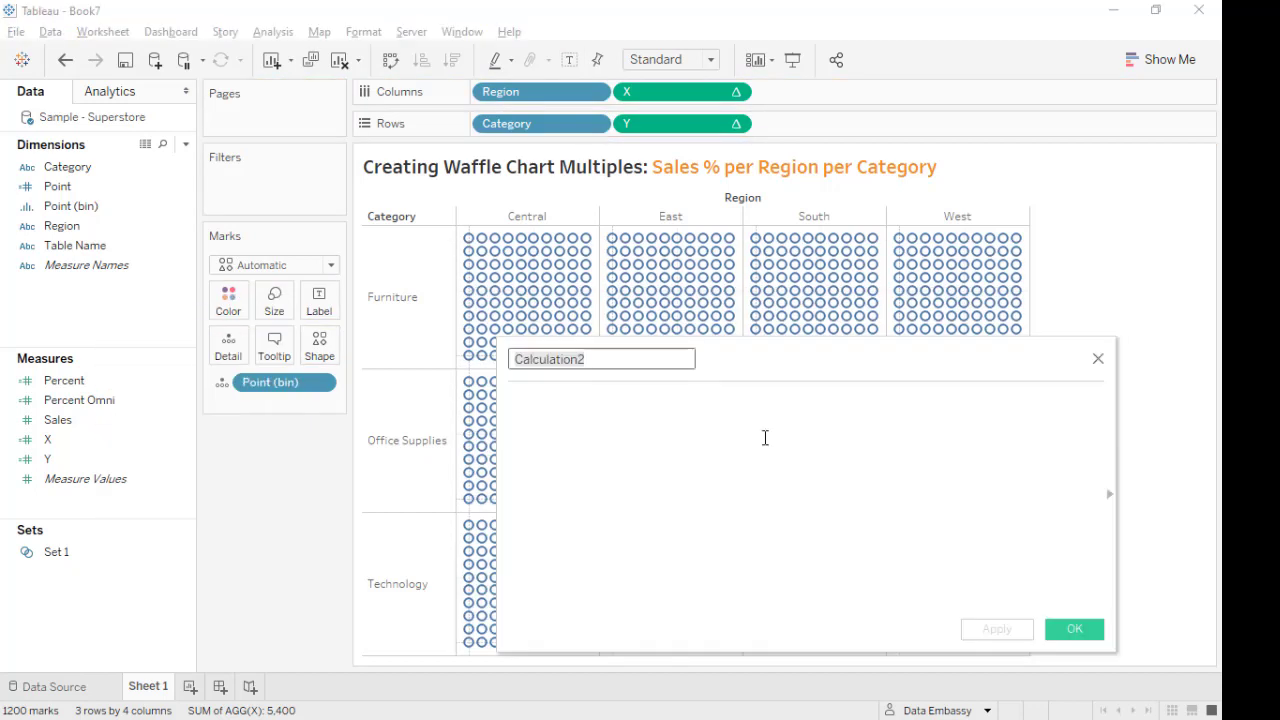
type("Col")
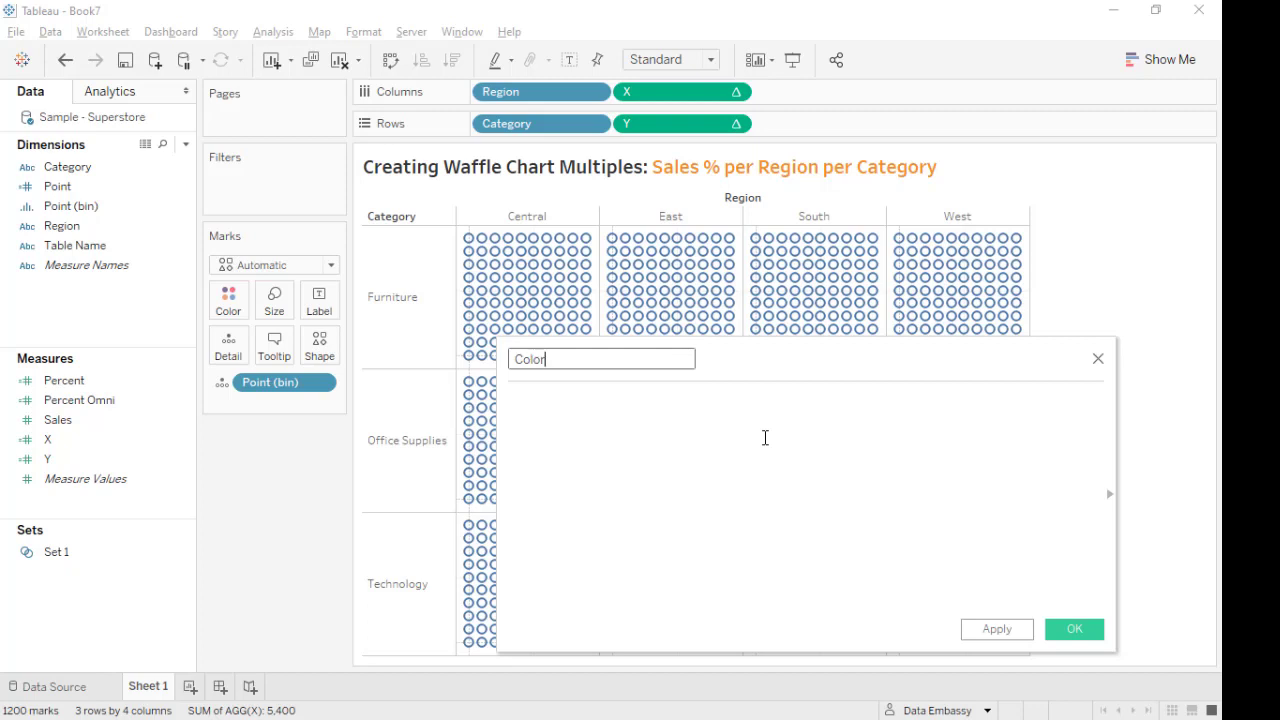
type("or")
left_click(765, 437)
type("Inde")
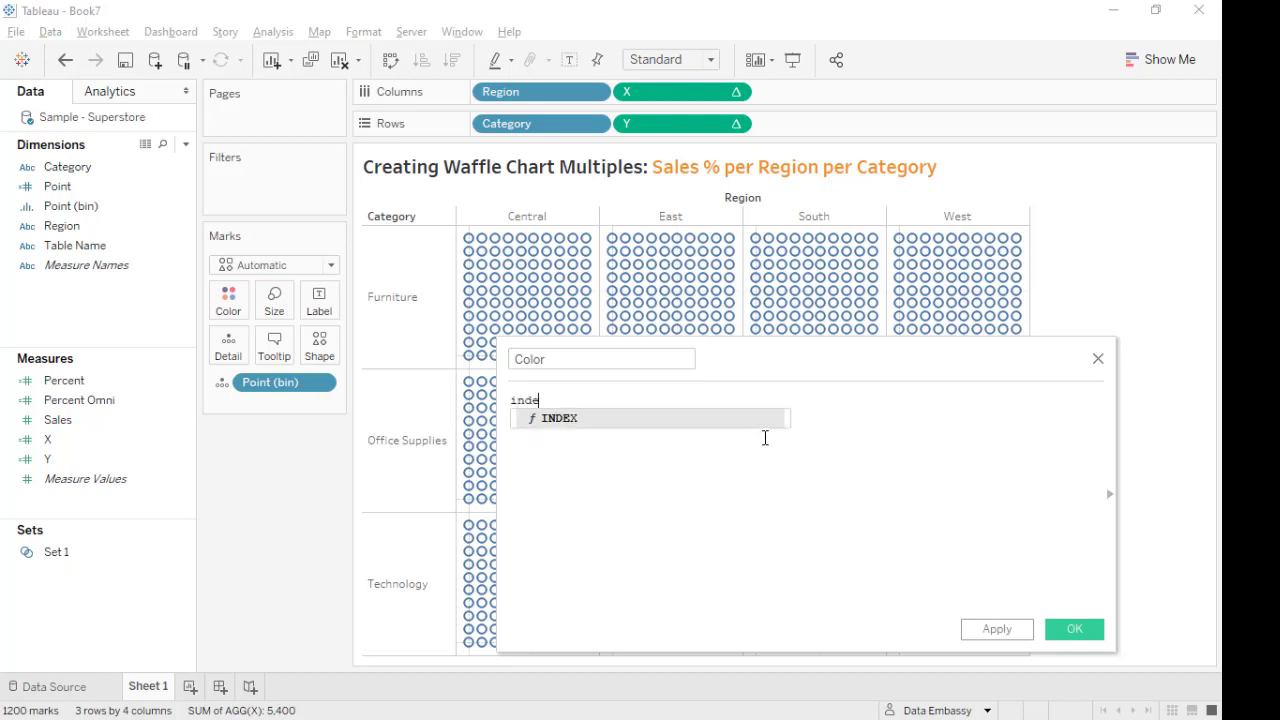
key("Return")
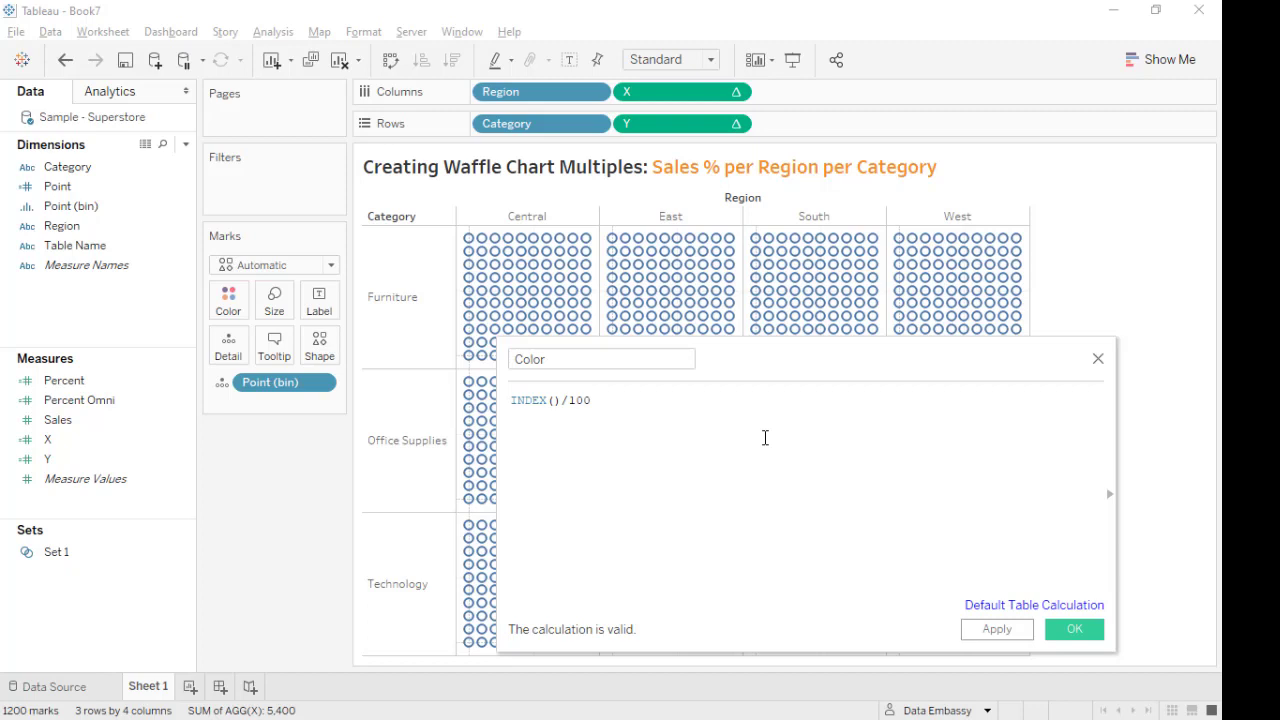
type("/100<=")
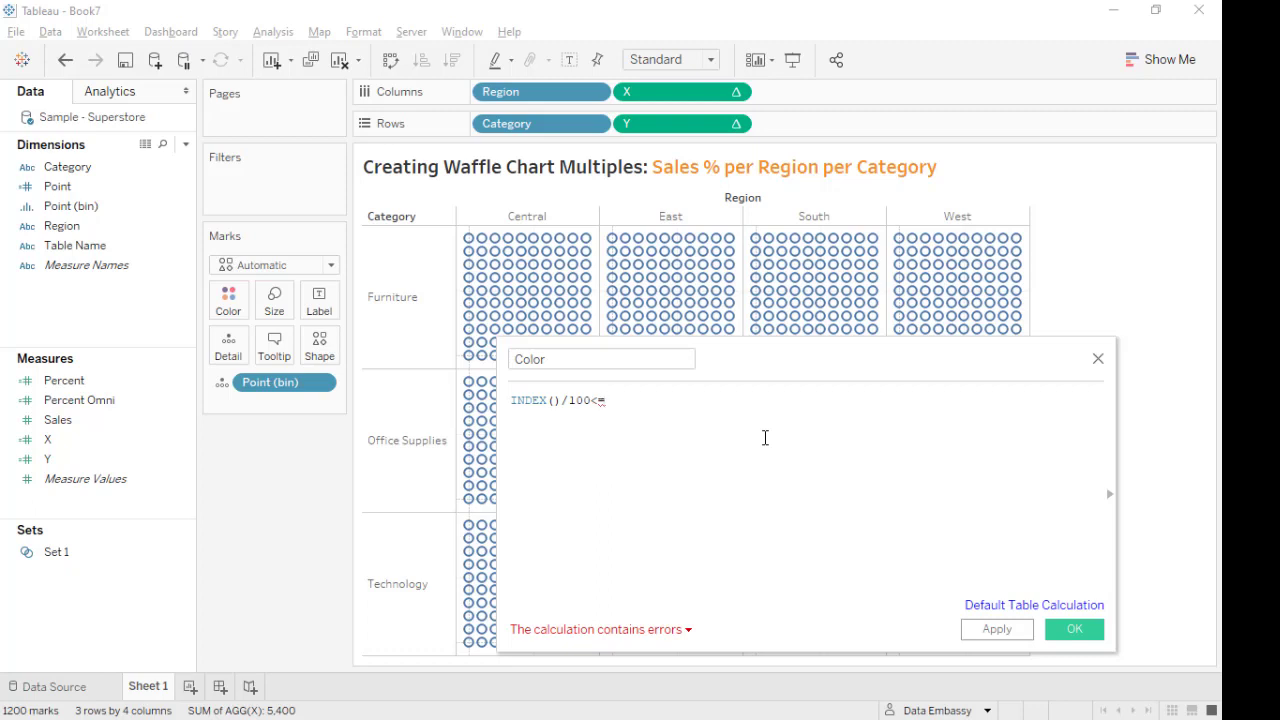
type("per")
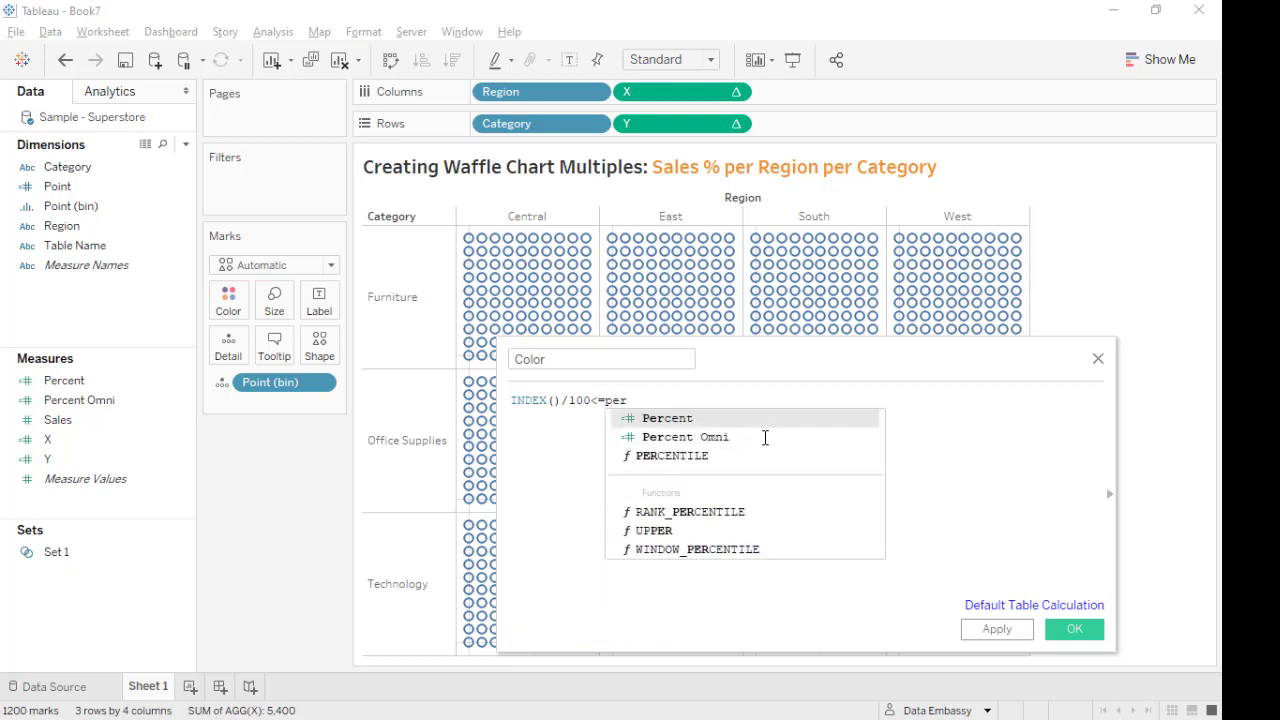
double_click(708, 437)
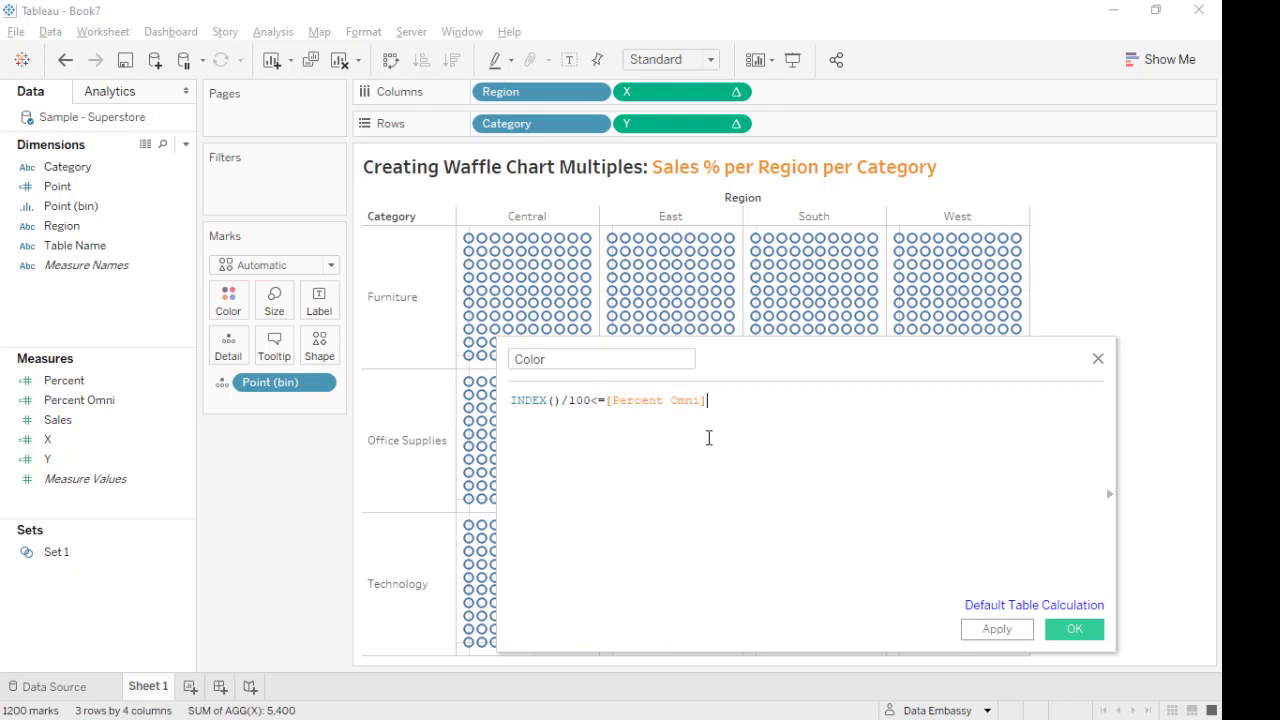
Set Color's default table calculation to compute along Point (bin) and save it.
left_click(1023, 606)
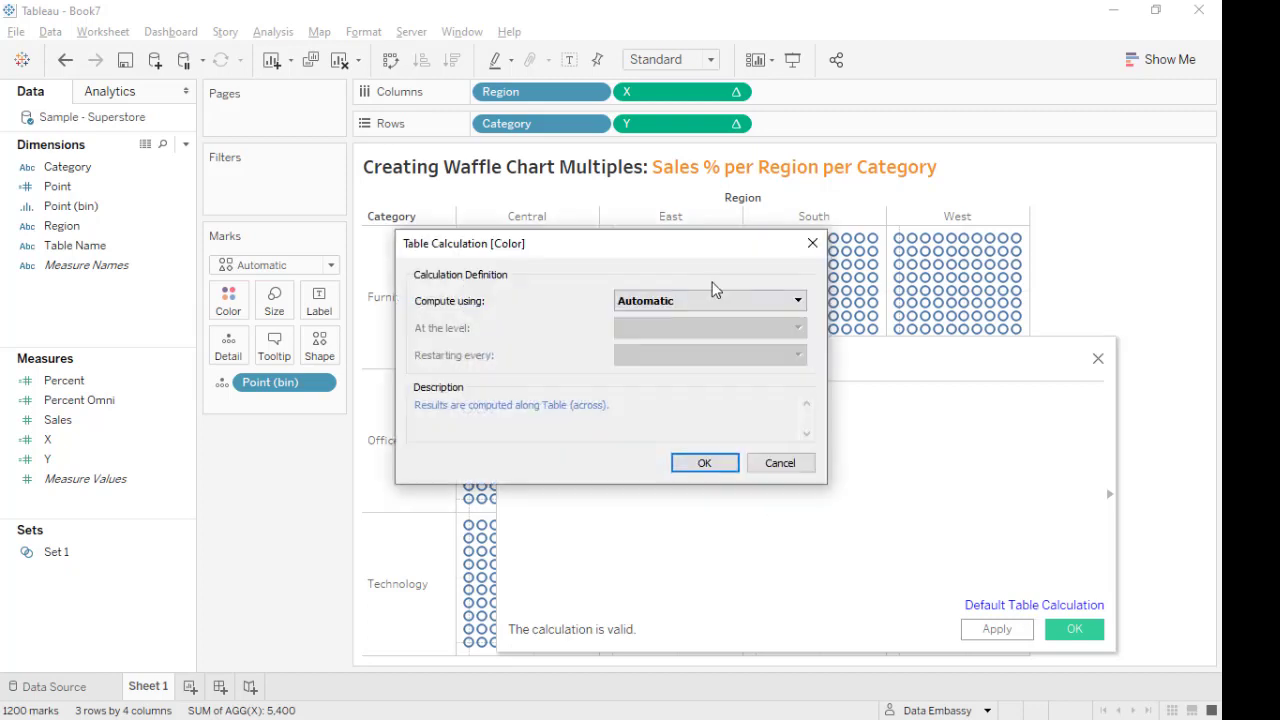
left_click(705, 301)
left_click(645, 366)
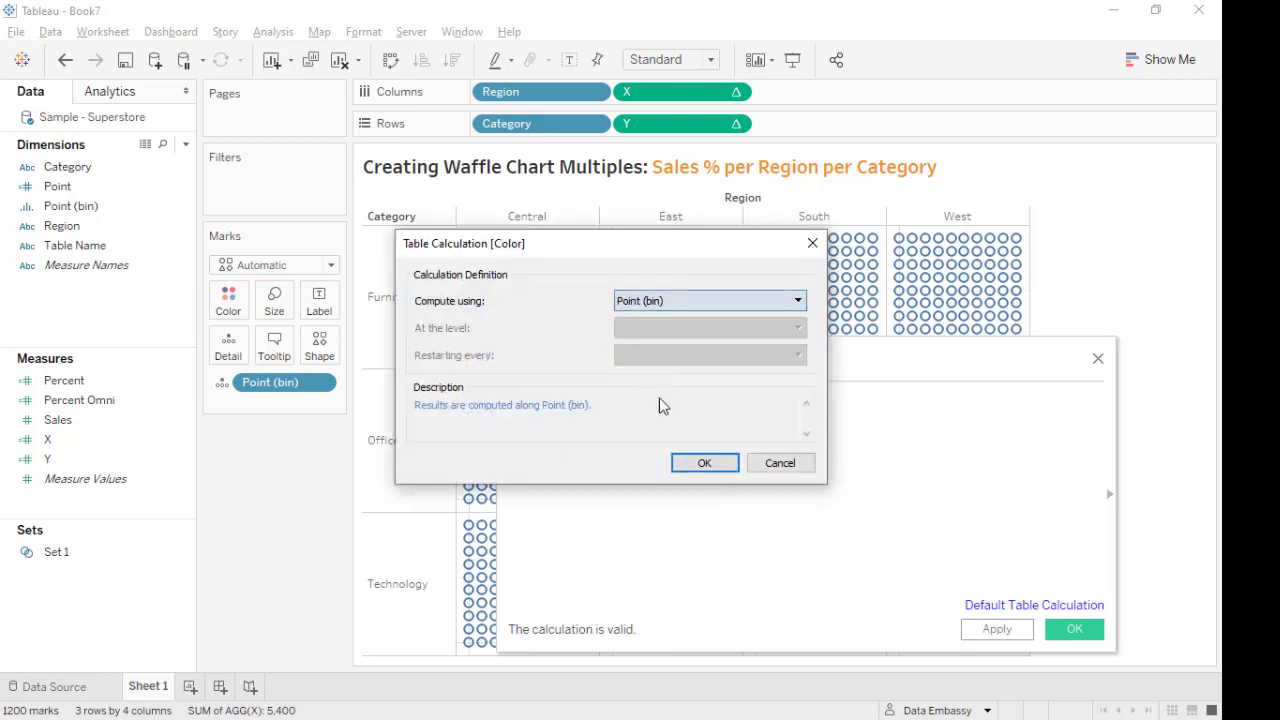
left_click(702, 463)
left_click(1072, 629)
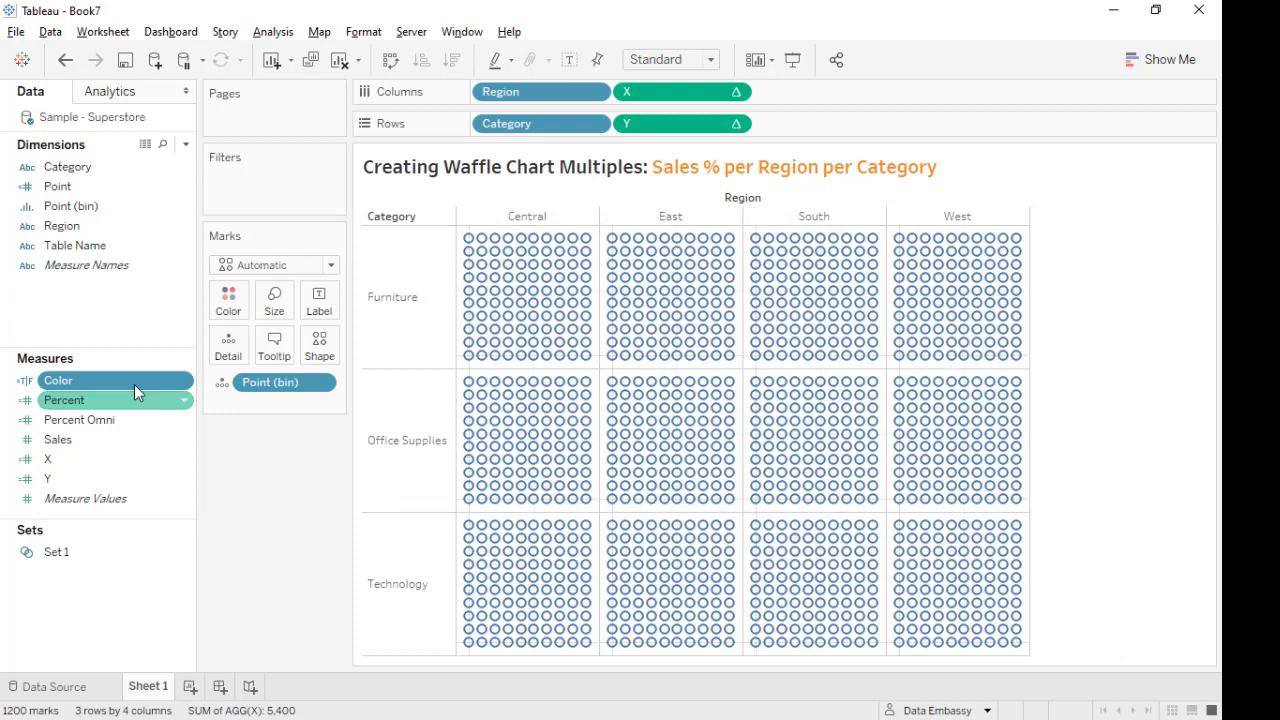
Colour the dots by the Color field, True dots orange and False dots blue.
left_click_drag(133, 380, 237, 314)
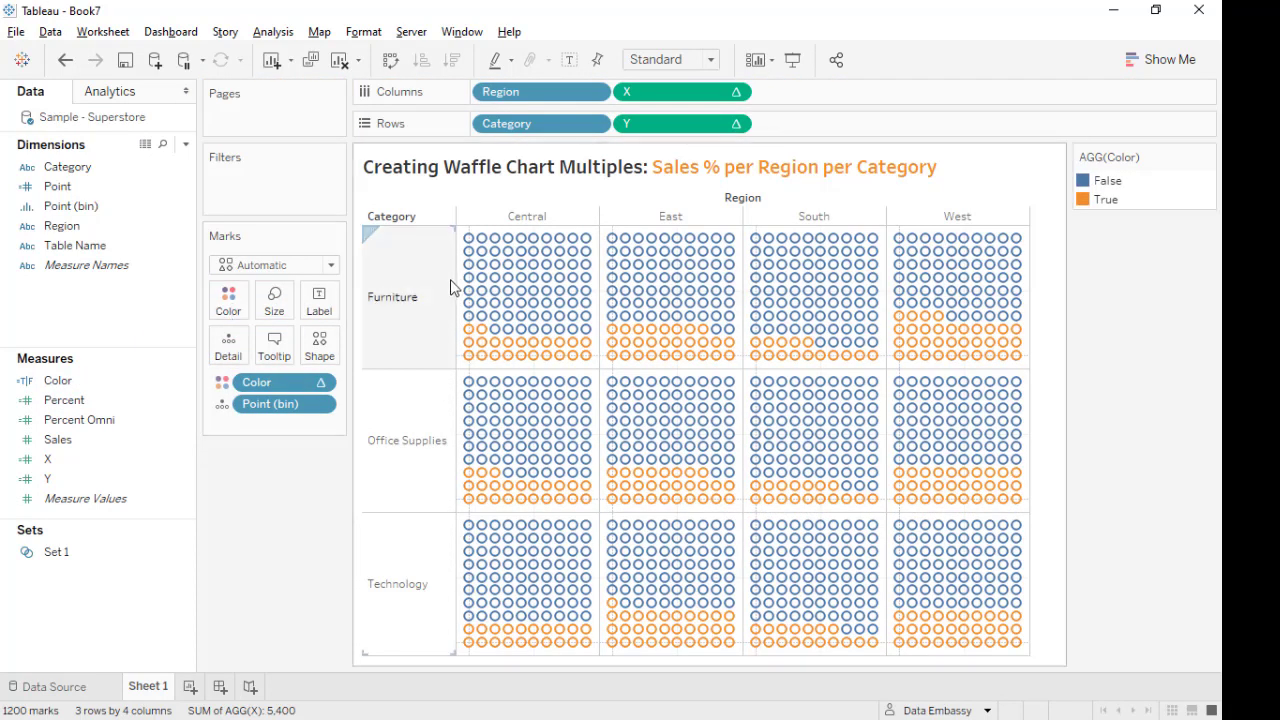
mouse_move(529, 323)
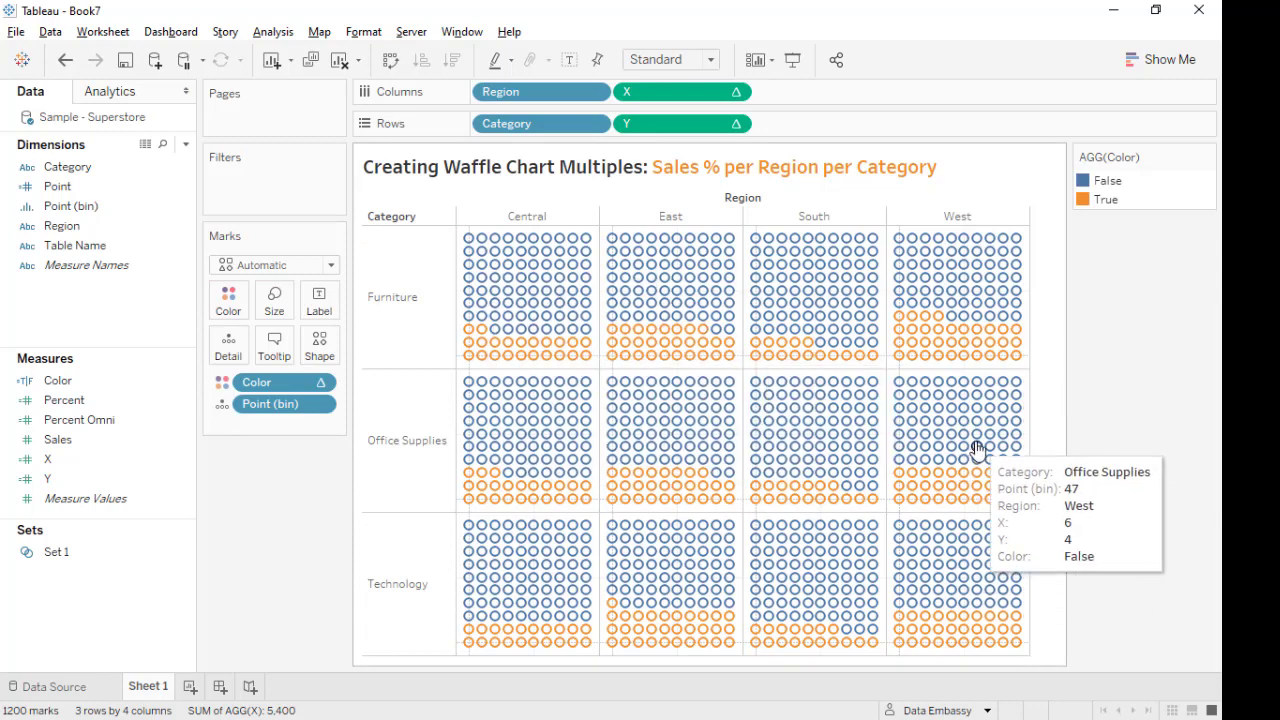
left_click(57, 421)
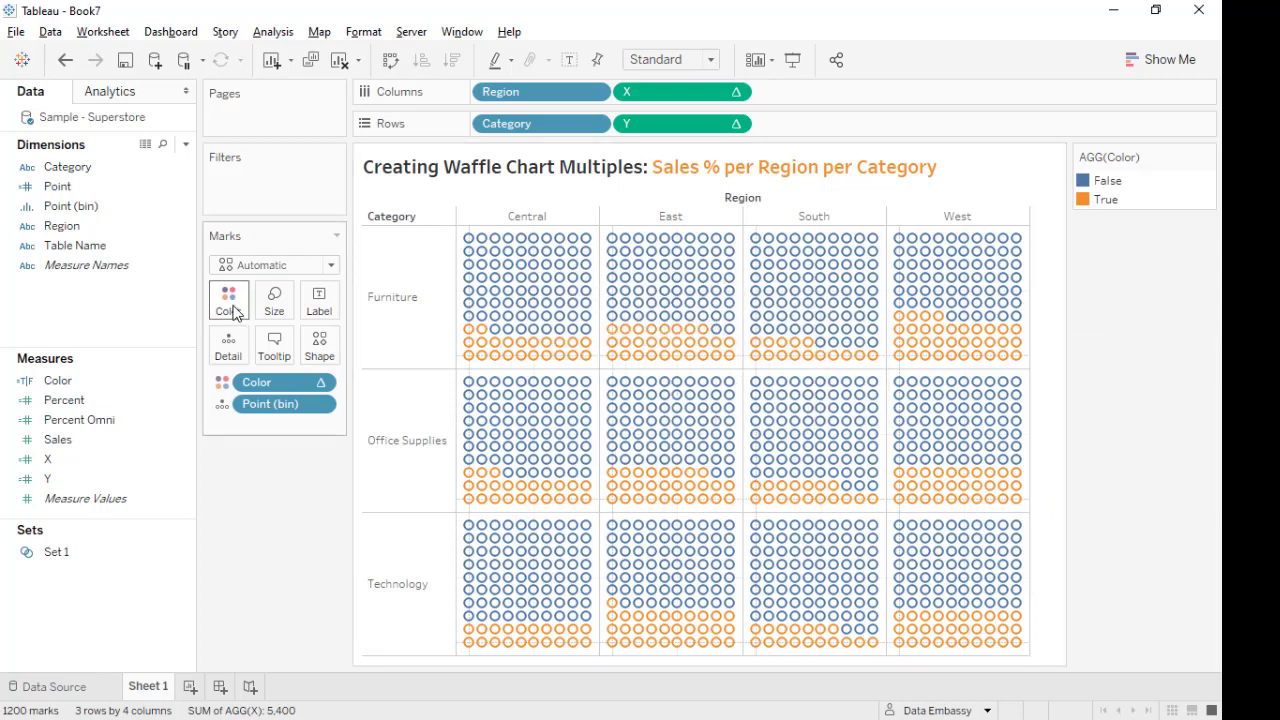
Make the marks filled circles, recolour False dots grey, and place Color below Point (bin).
left_click(320, 348)
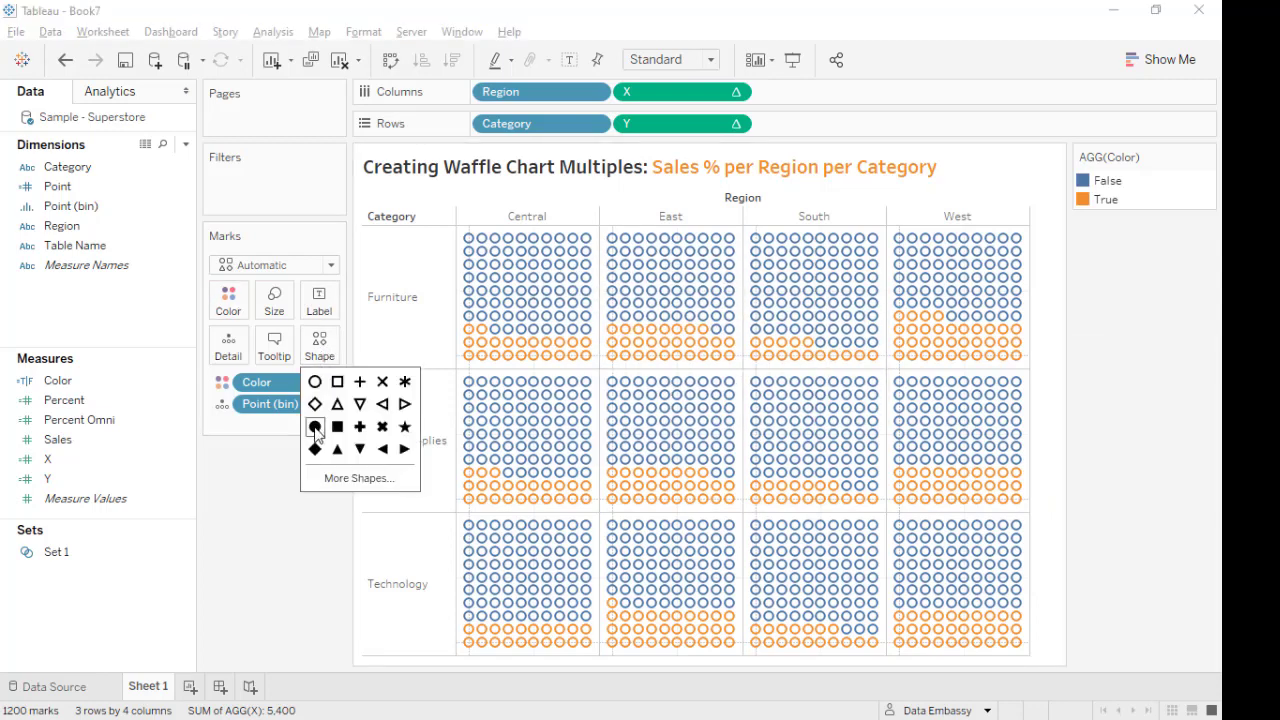
left_click(315, 427)
double_click(1107, 180)
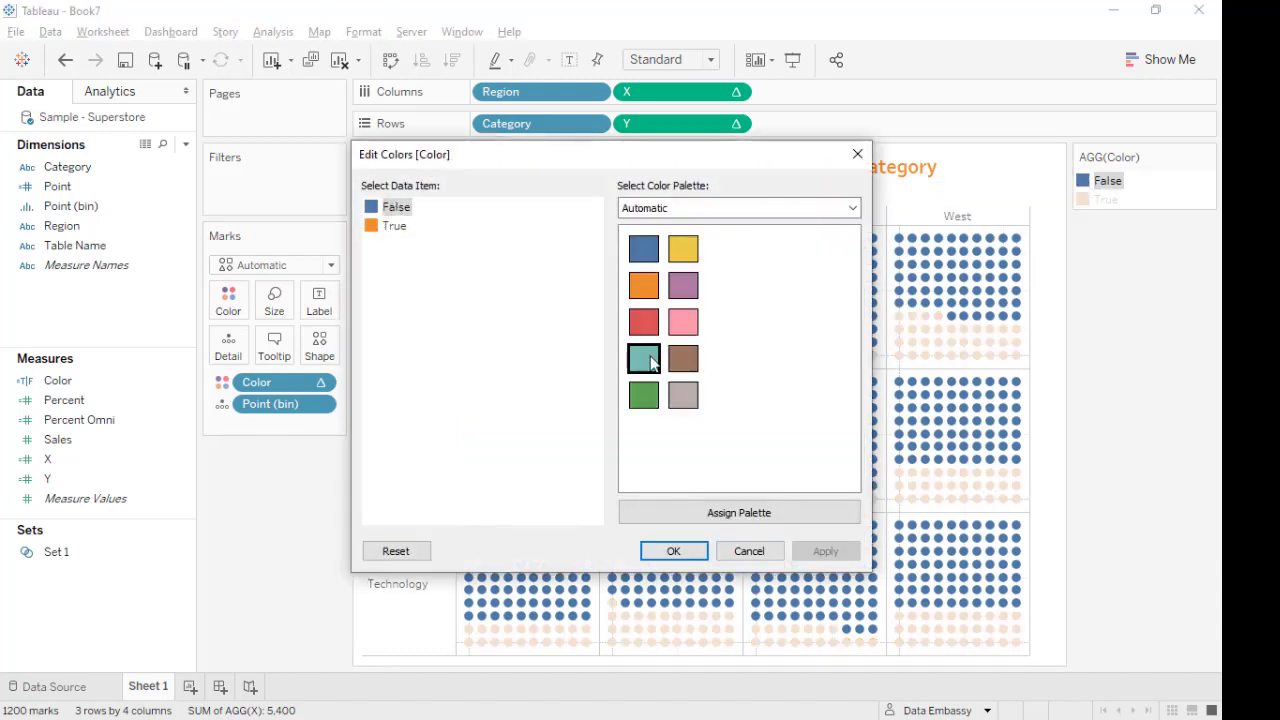
left_click(683, 395)
left_click(825, 551)
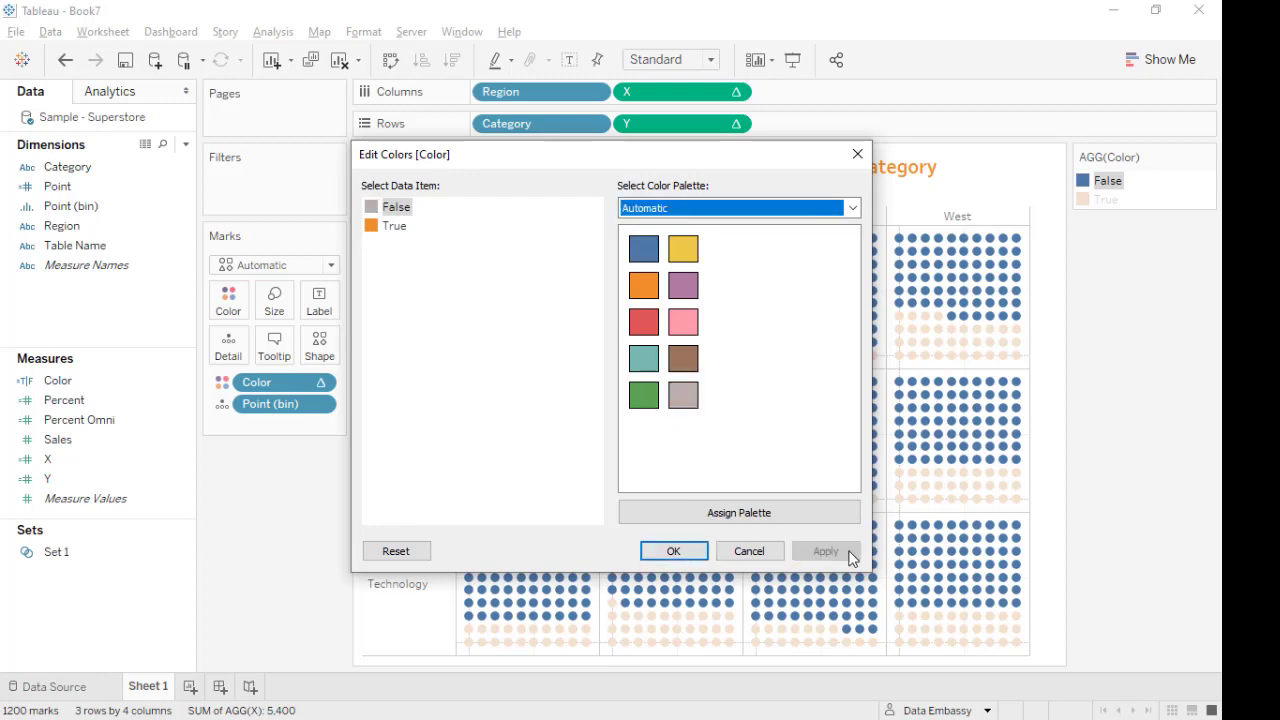
left_click(673, 551)
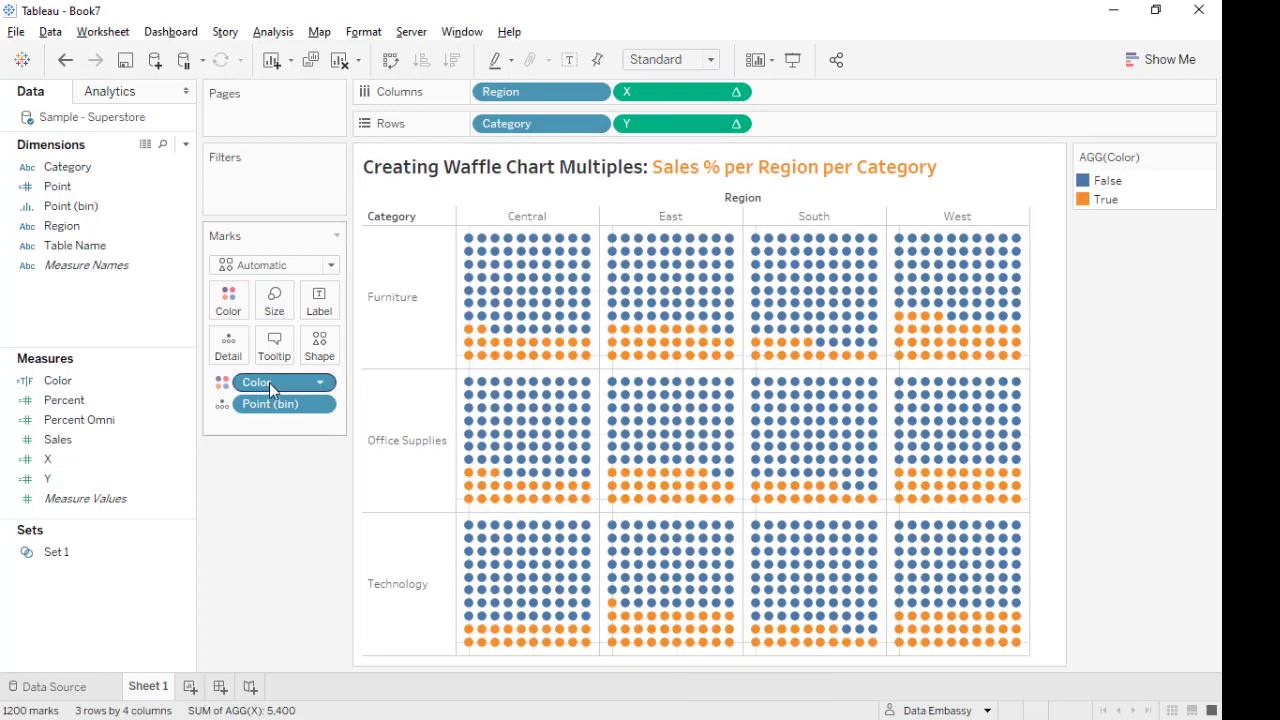
left_click_drag(267, 382, 265, 426)
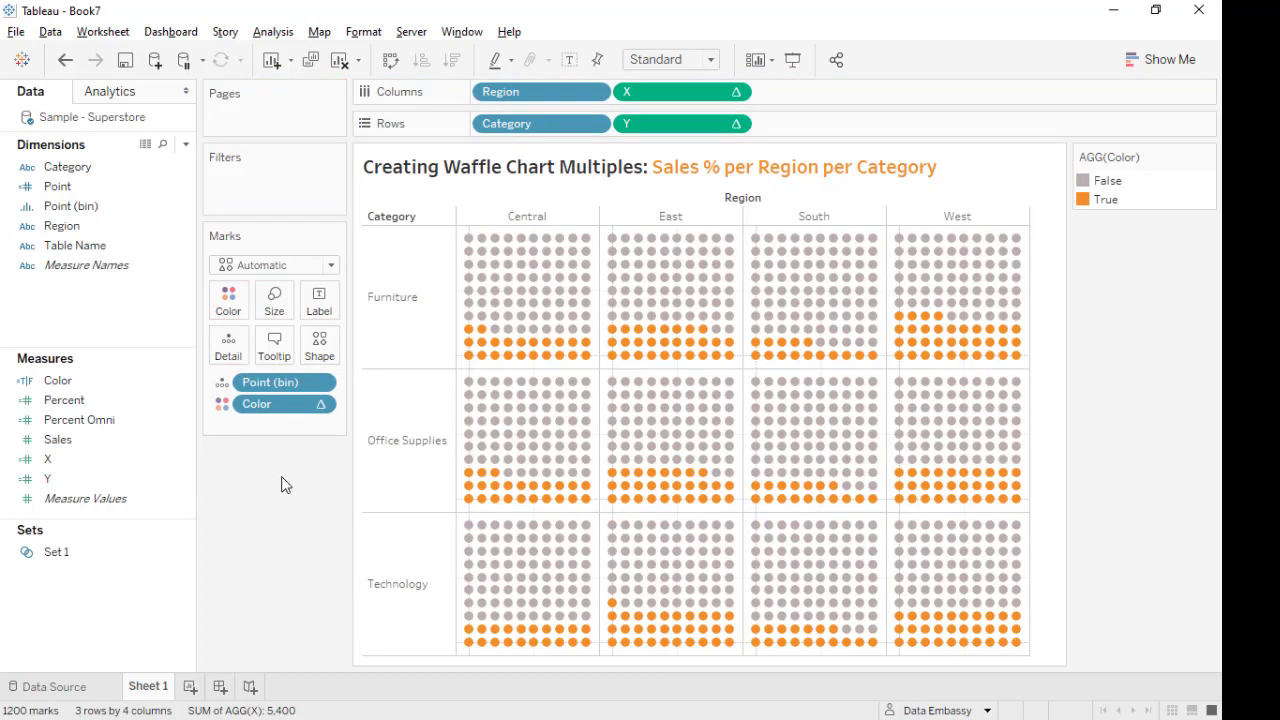
Create a calculated field named Label: IF INDEX()=55 THEN [Percent Omni] END.
right_click(90, 596)
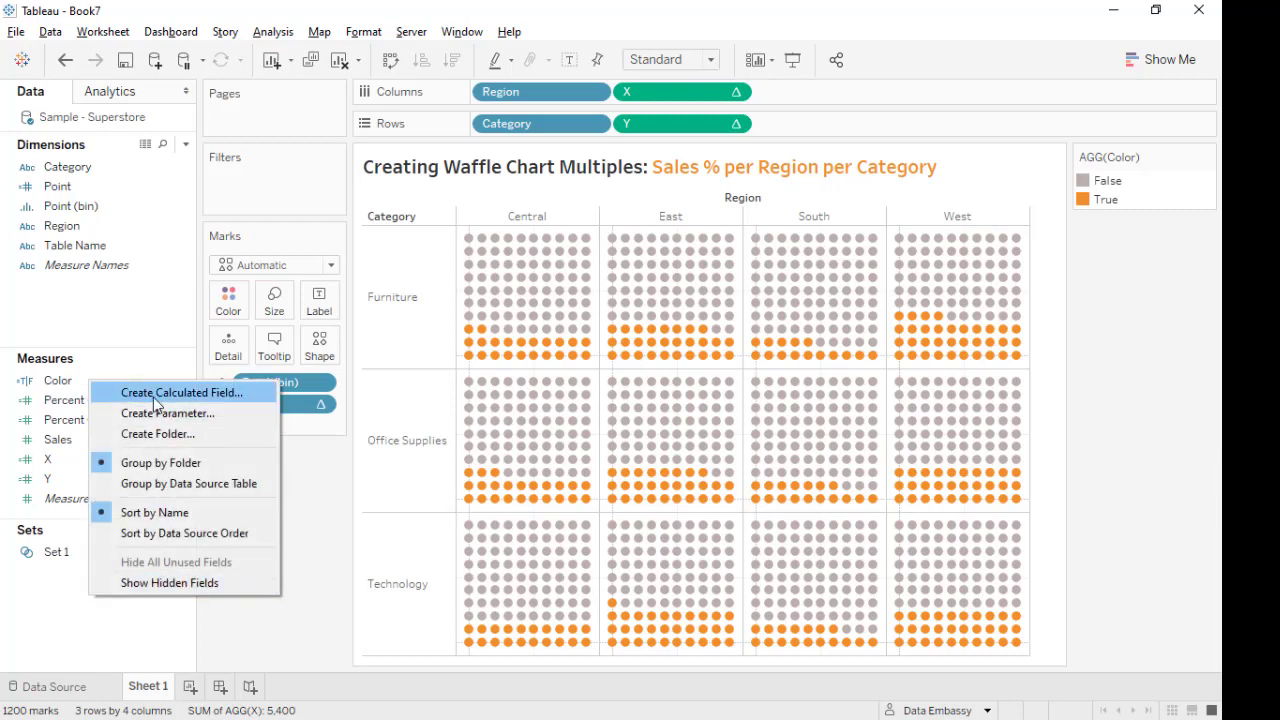
left_click(380, 371)
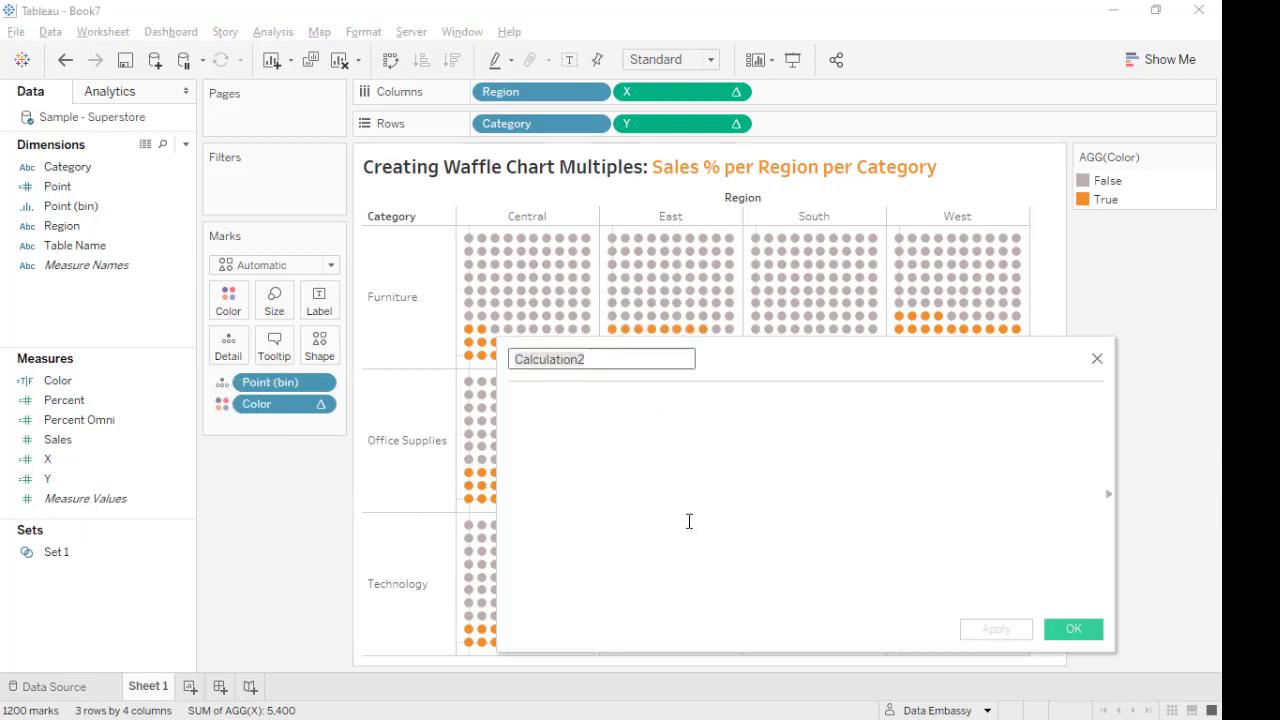
key("BackSpace")
type("Label")
key("Tab")
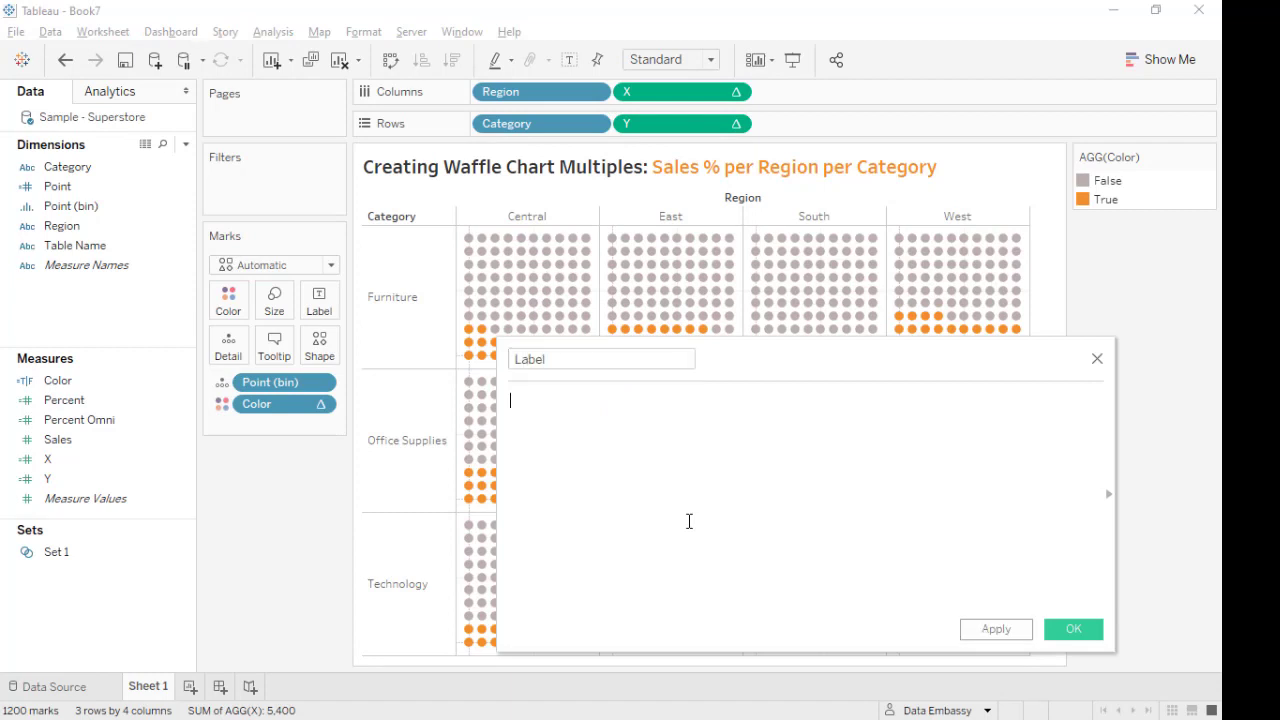
type("if inde")
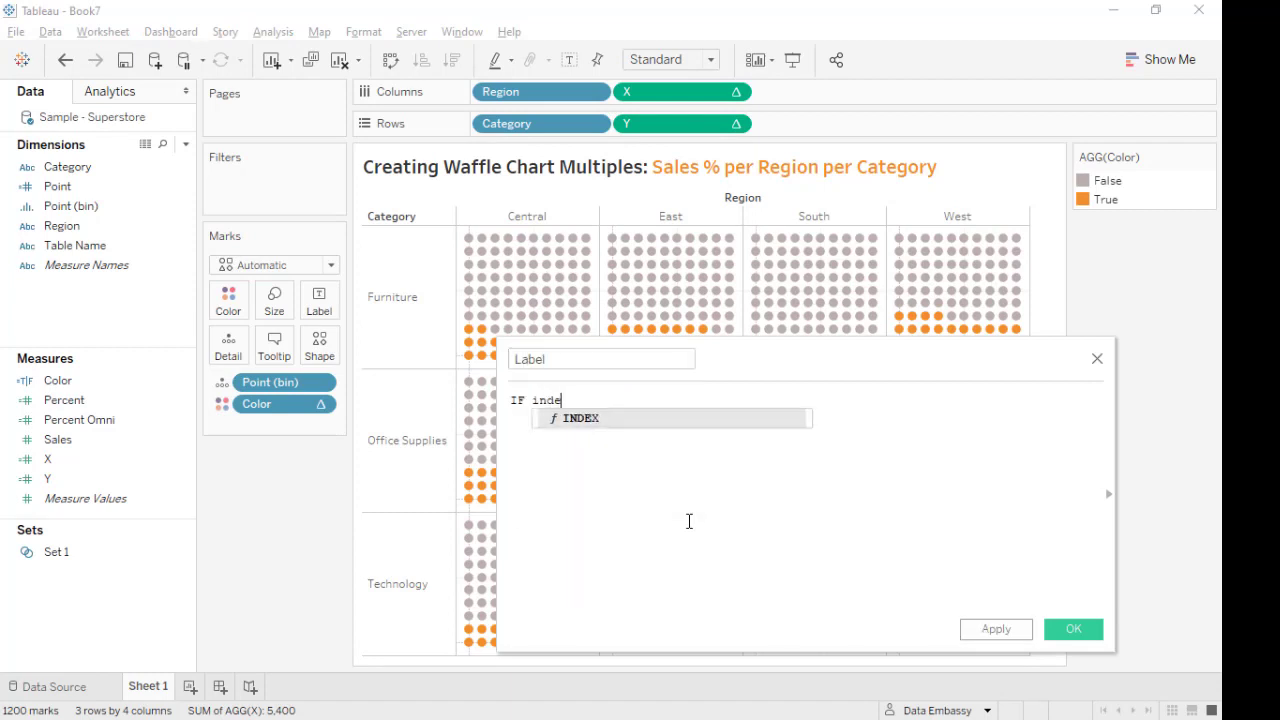
key("Return")
type("=55")
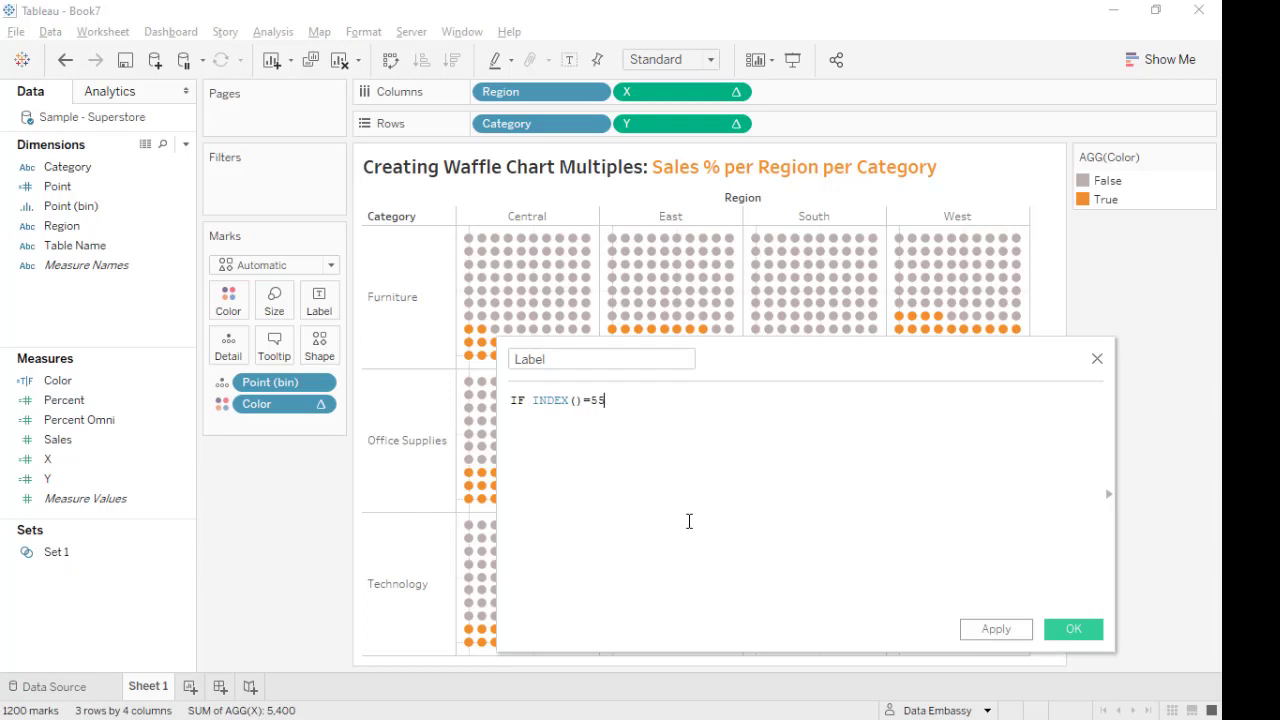
type(" THEN per")
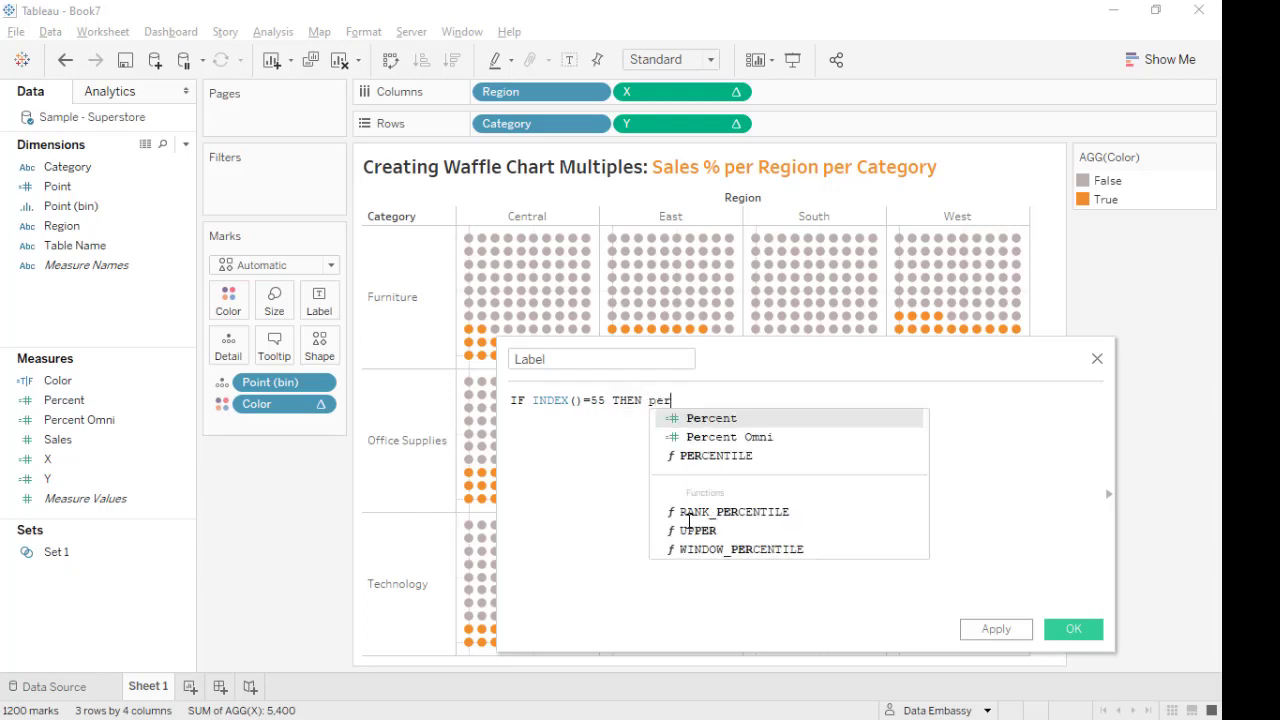
key("Down")
key("Return")
type("end")
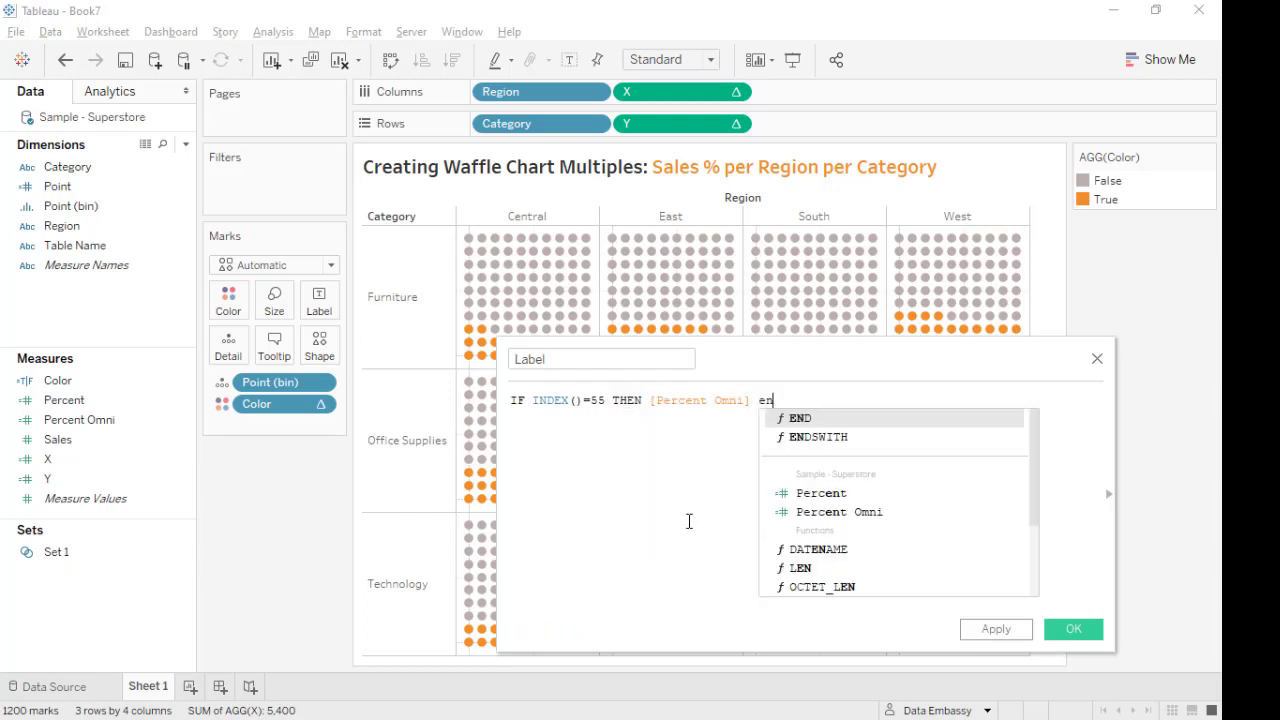
Compute Label along Point (bin), save it, and use it as the mark labels.
left_click(1033, 605)
left_click(687, 304)
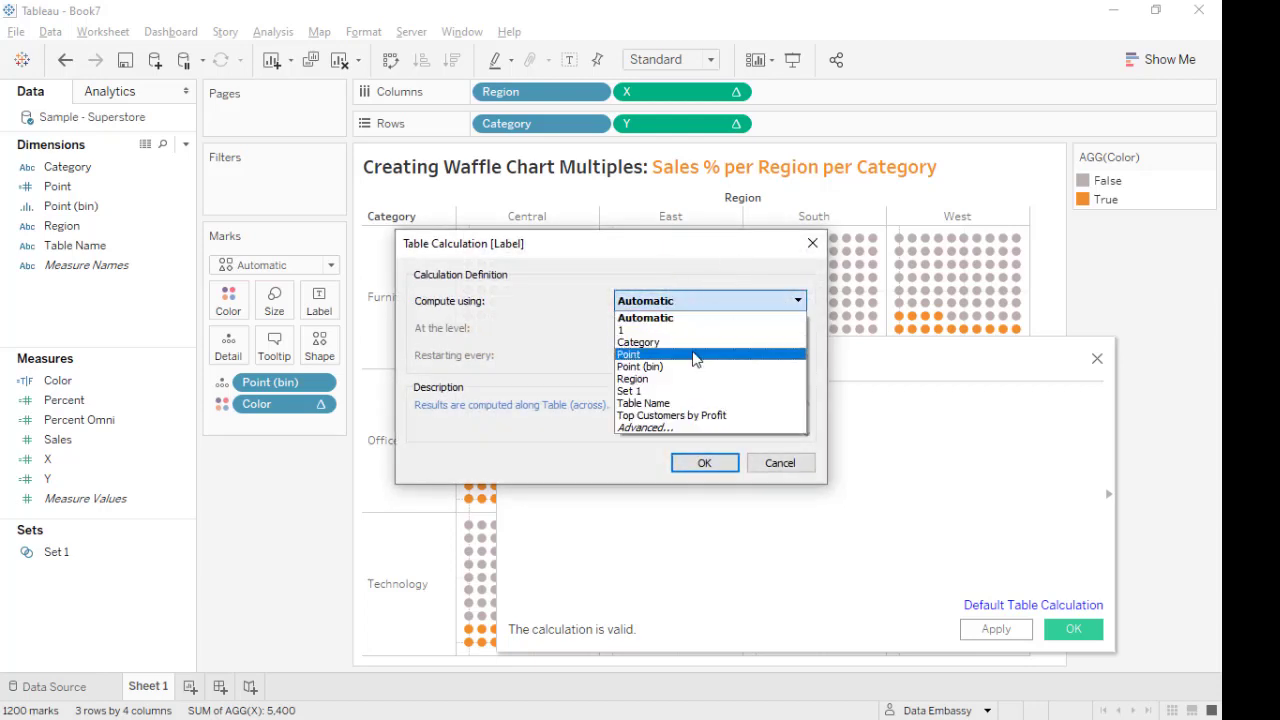
left_click(688, 363)
left_click(704, 463)
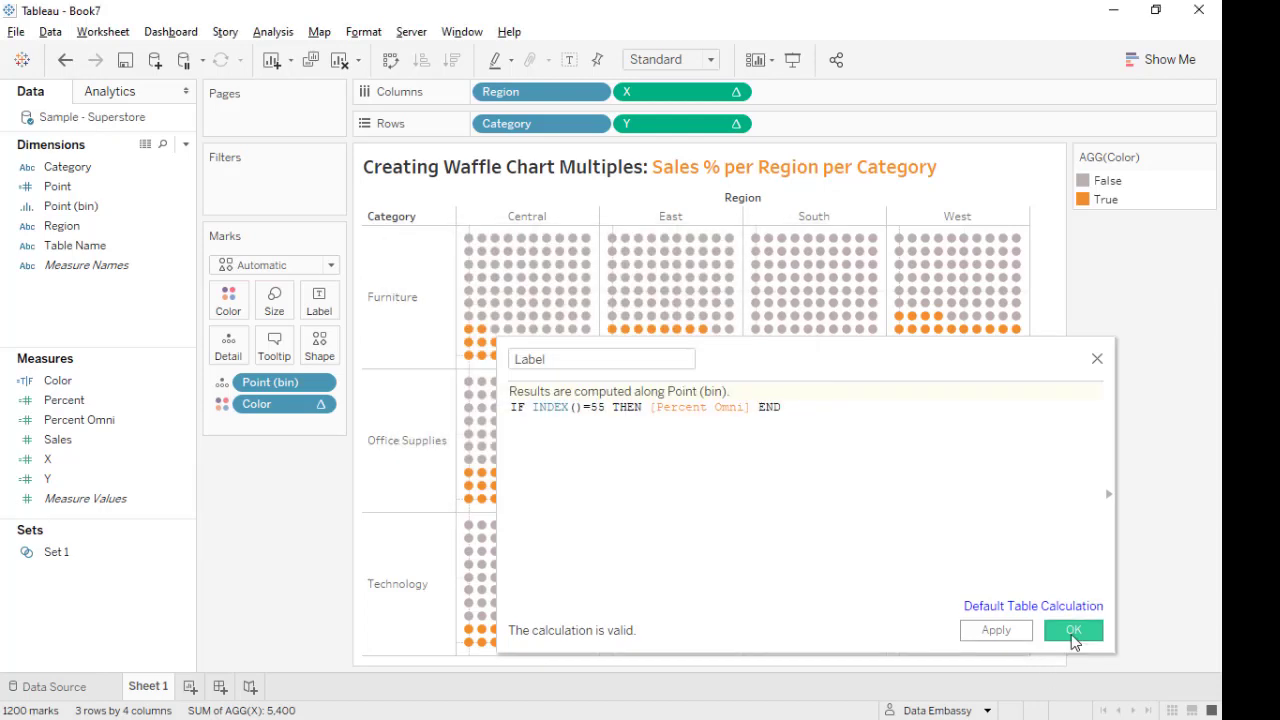
left_click(1073, 629)
left_click_drag(86, 400, 318, 296)
Format the label values as percentages with 0 decimal places.
left_click(320, 382)
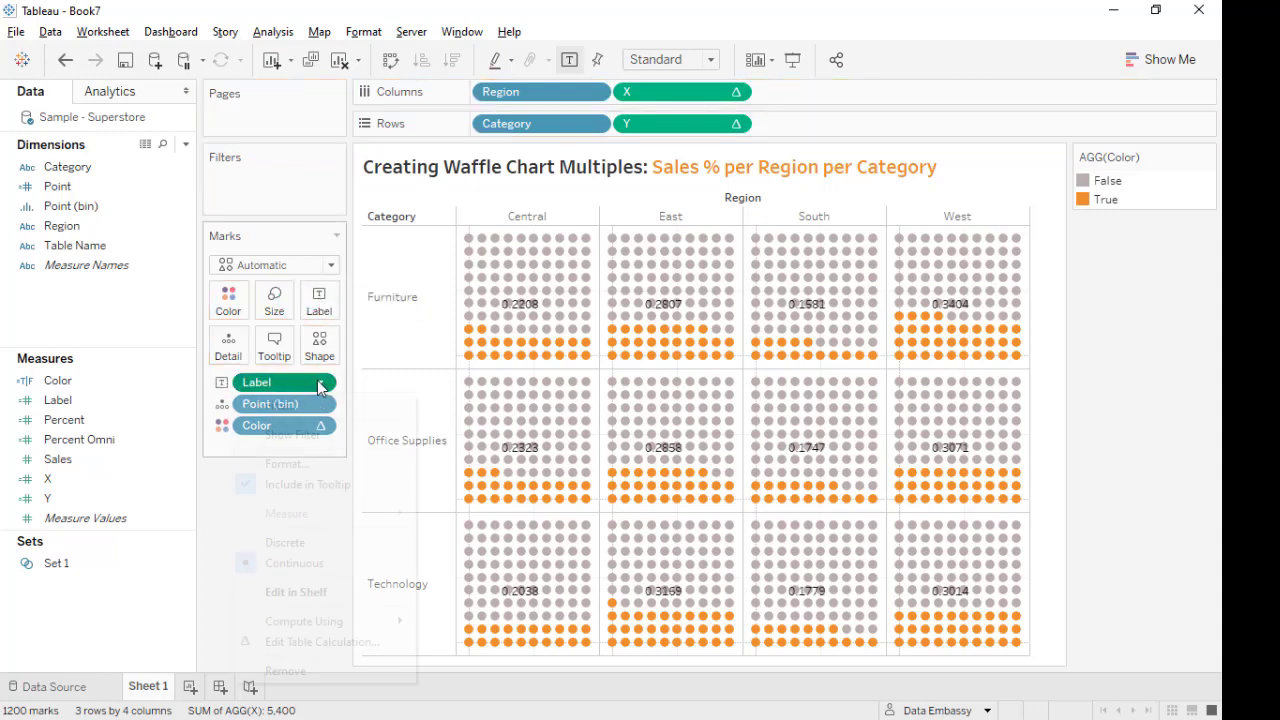
left_click(288, 464)
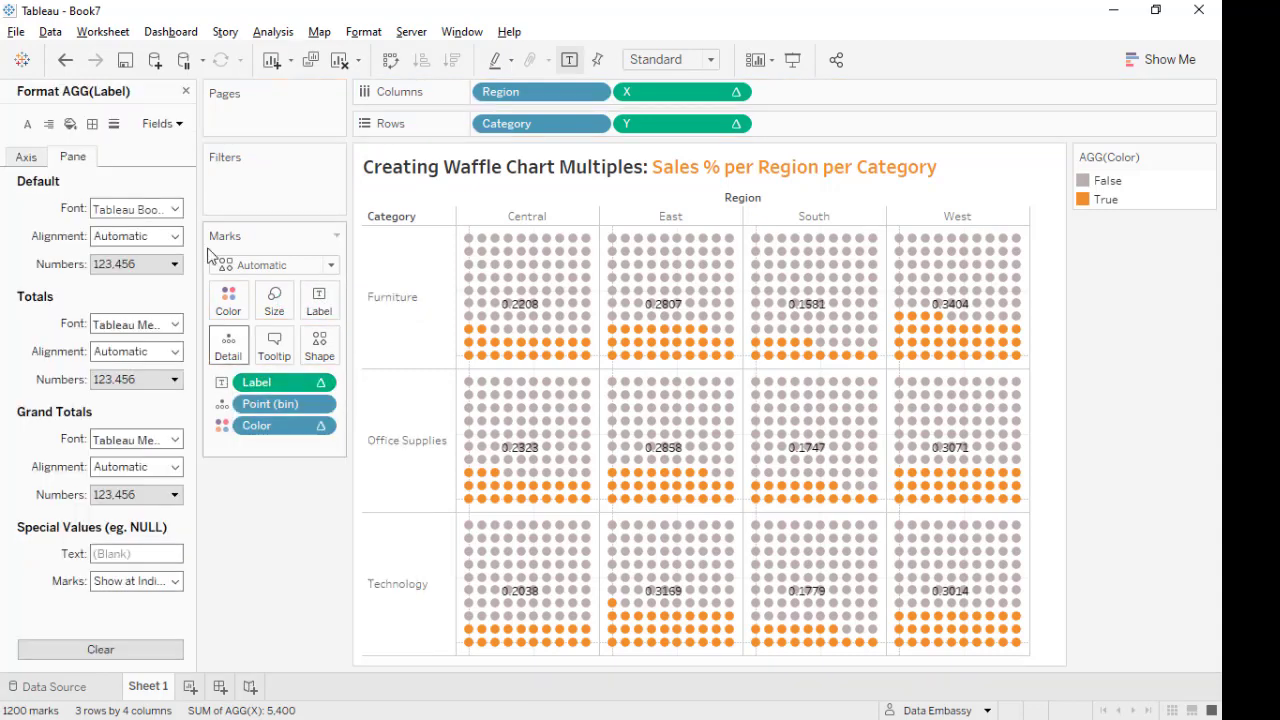
left_click(136, 264)
left_click(129, 380)
left_click(344, 323)
left_click(344, 323)
left_click(344, 331)
left_click(344, 331)
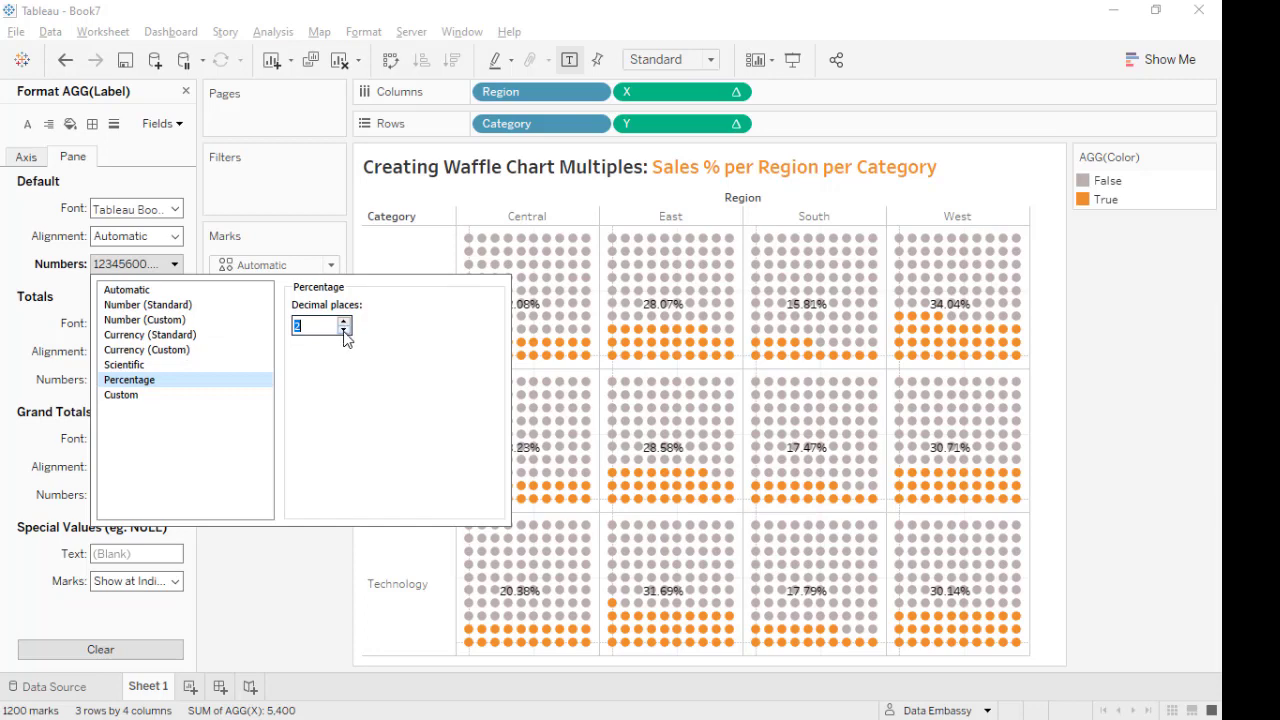
Set the label font to Arial, size 18, bold.
left_click(127, 210)
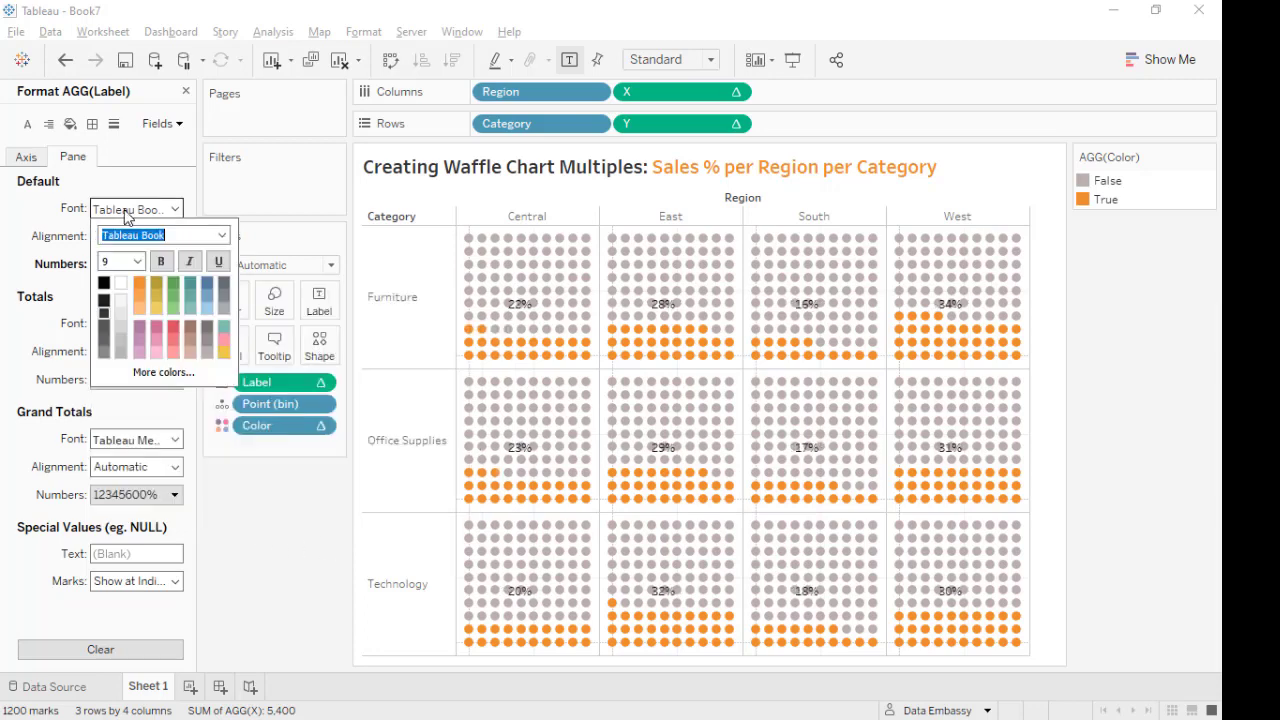
left_click(137, 262)
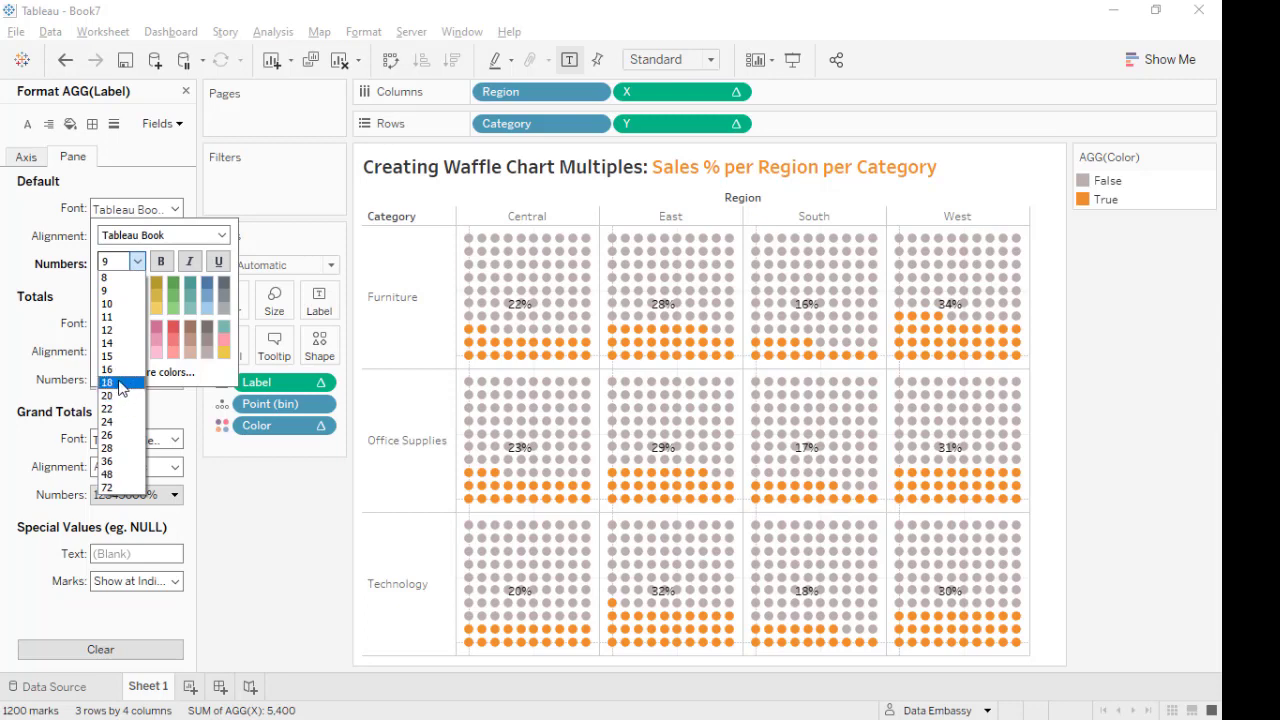
left_click(122, 392)
left_click(160, 262)
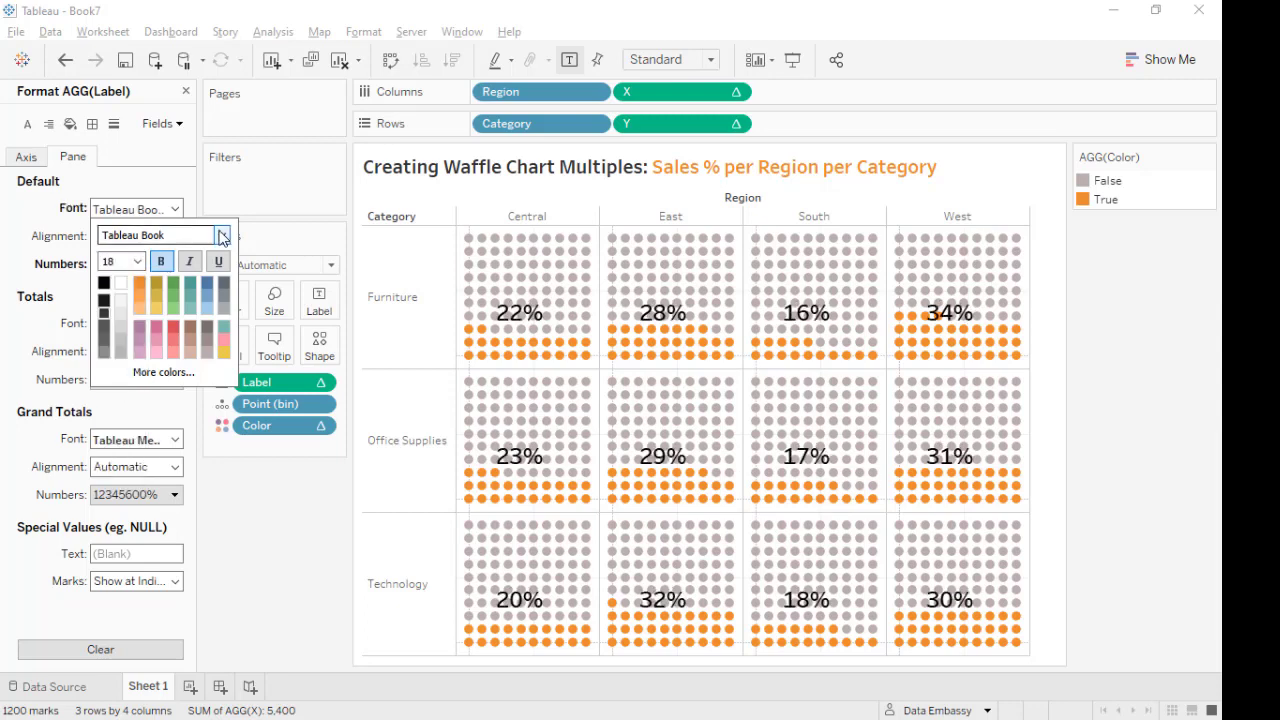
left_click(221, 235)
type("a")
left_click(145, 278)
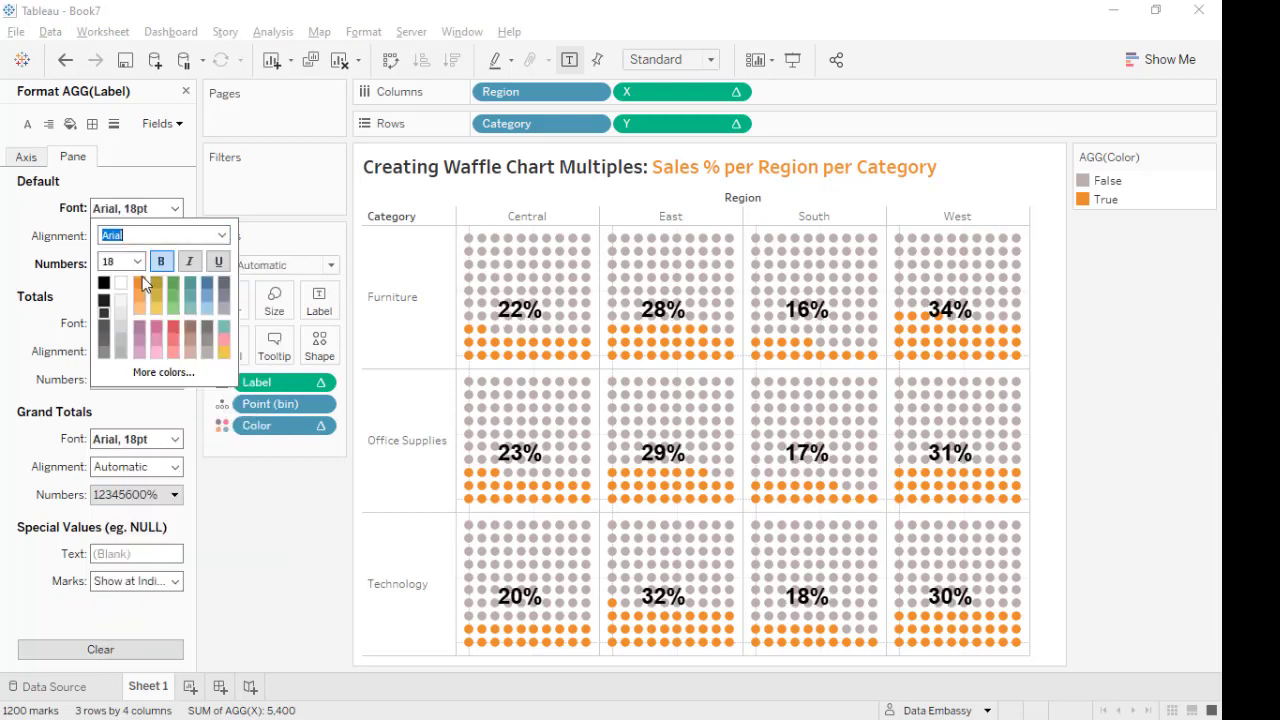
left_click(45, 215)
Centre the labels horizontally and vertically in each grid.
left_click(115, 234)
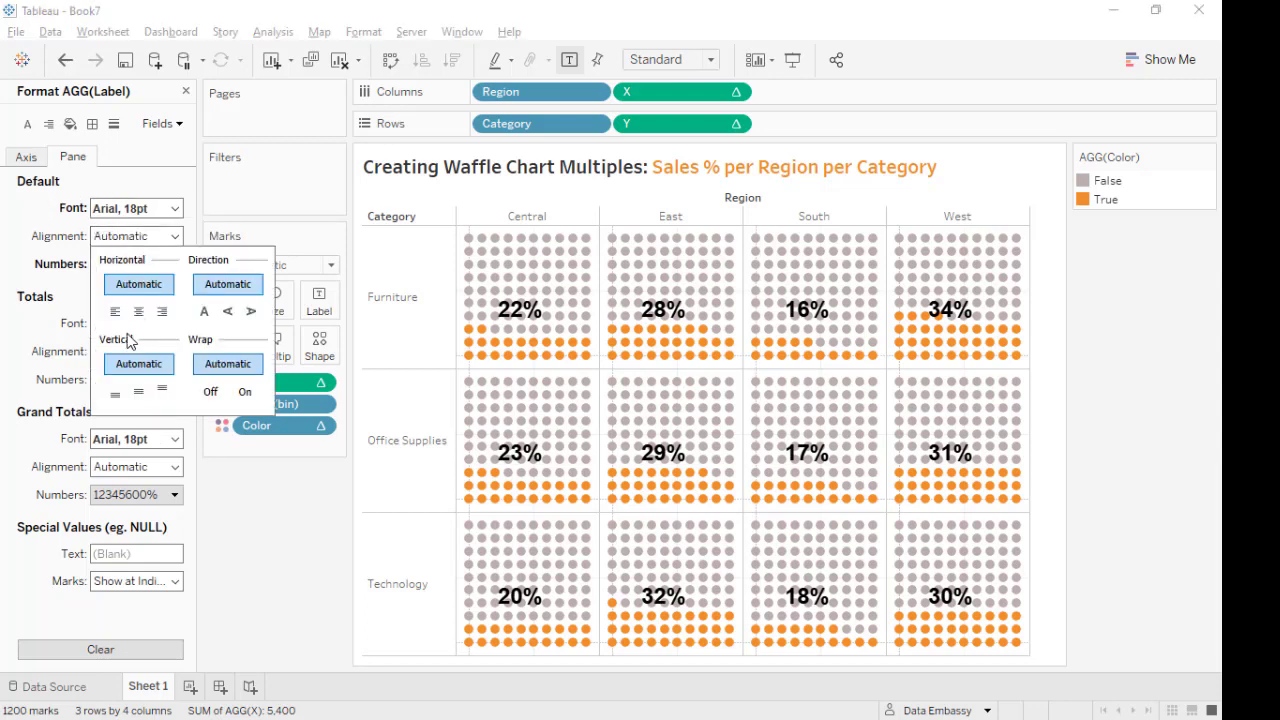
left_click(138, 313)
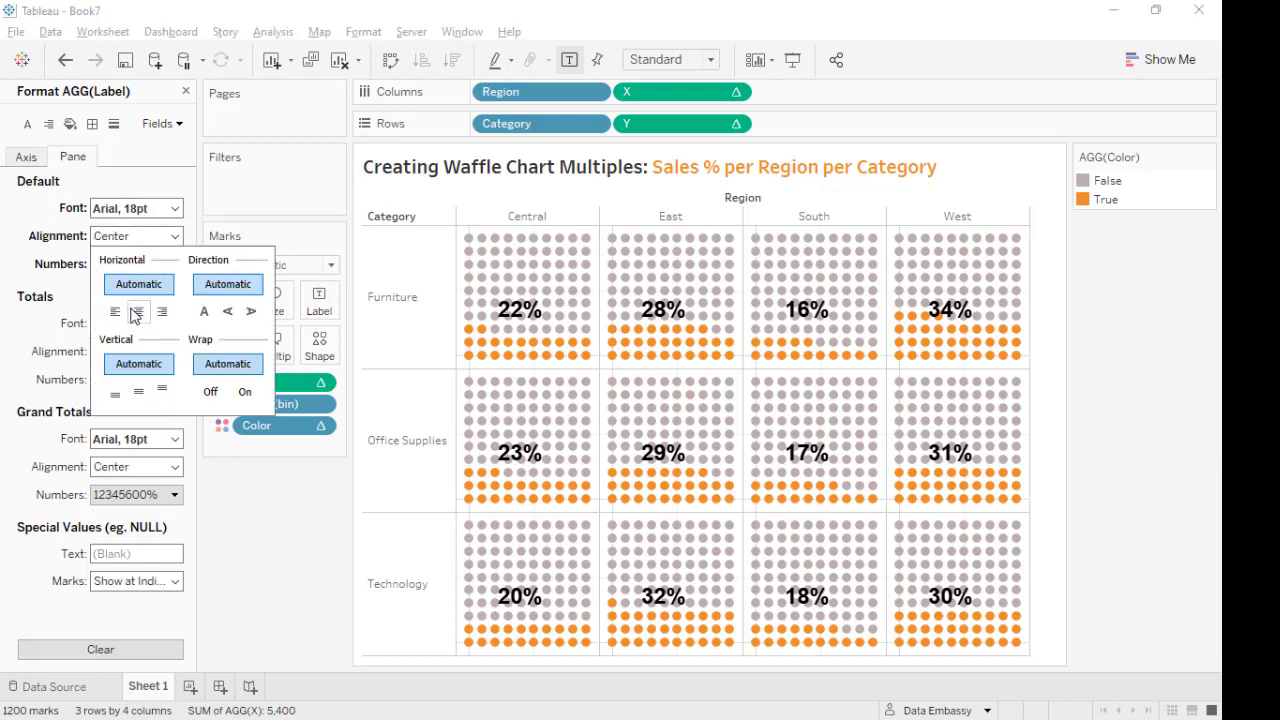
left_click(138, 392)
left_click(323, 572)
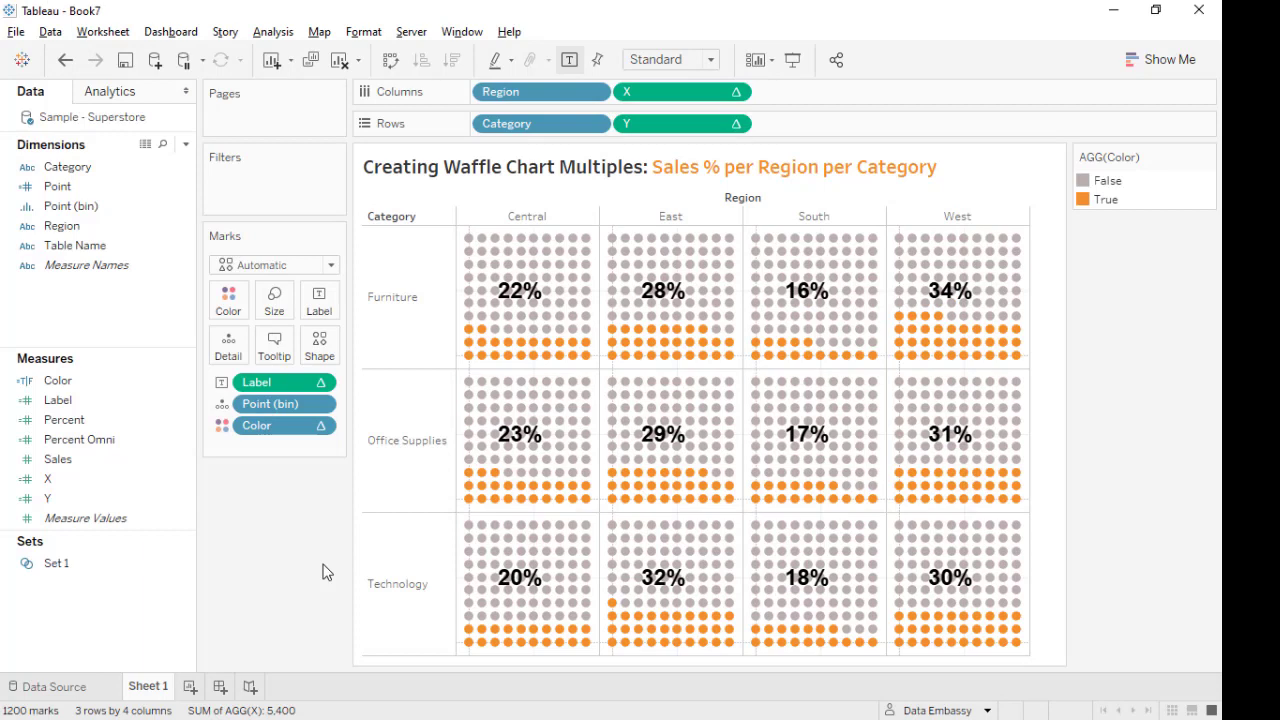